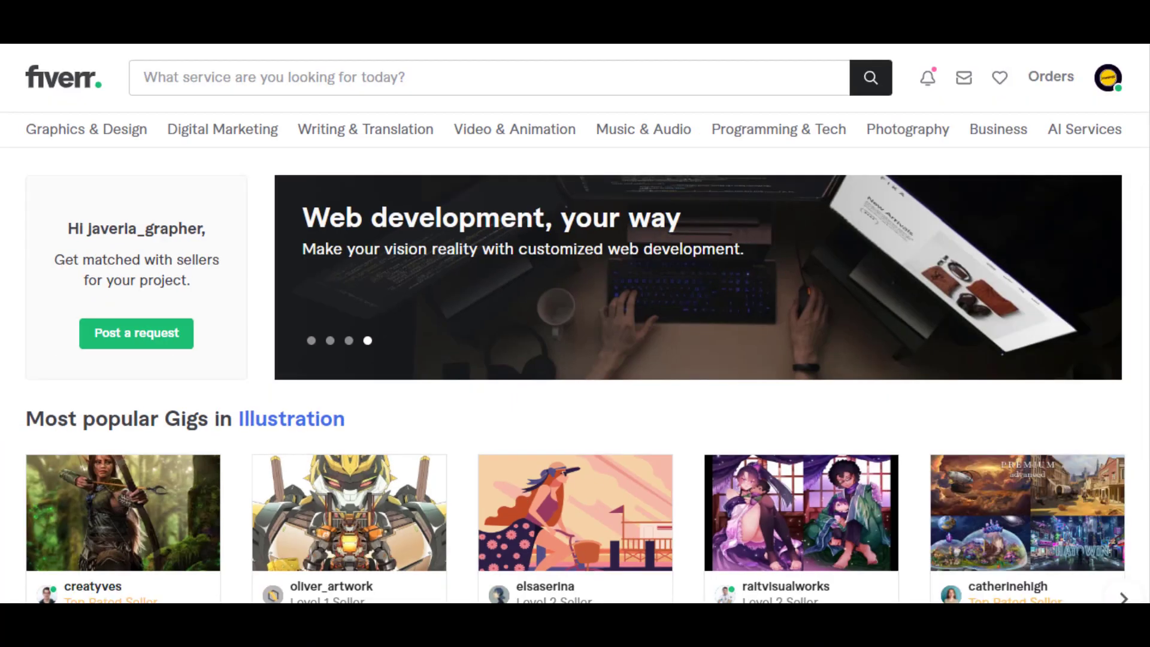
Start the become-a-seller onboarding from the account and proceed through its introduction pages to the Personal Info form
{"action": "left_click", "coordinate": [1108, 77]}
{"action": "left_click", "coordinate": [996, 125]}
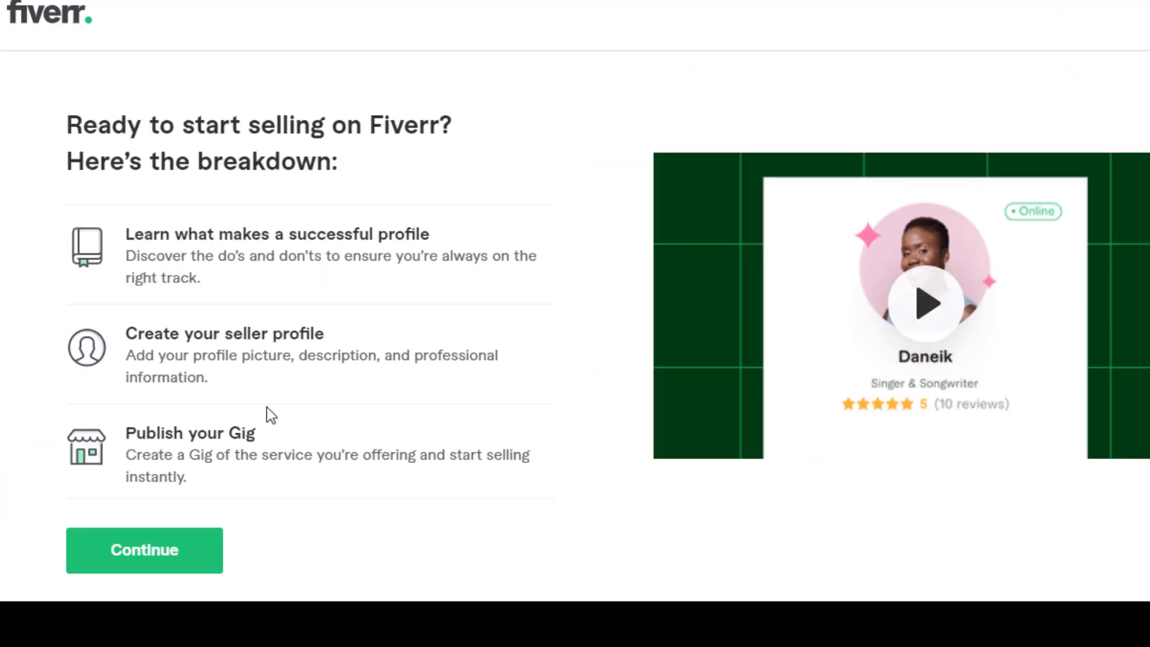
{"action": "left_click", "coordinate": [153, 548]}
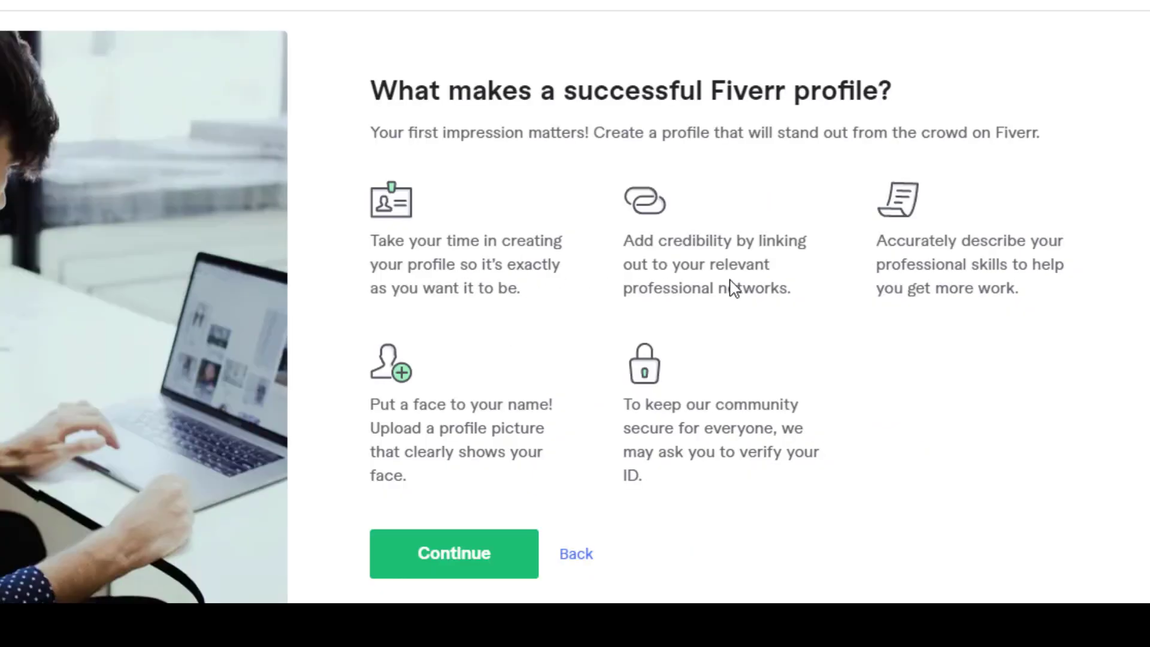
{"action": "left_click", "coordinate": [441, 572]}
{"action": "left_click", "coordinate": [439, 576]}
Complete Personal Info with the full name, display name, description and languages English (Fluent) and Turkish (Basic), and continue to Professional Info
{"action": "scroll", "coordinate": [277, 259], "scroll_direction": "down", "scroll_amount": 2}
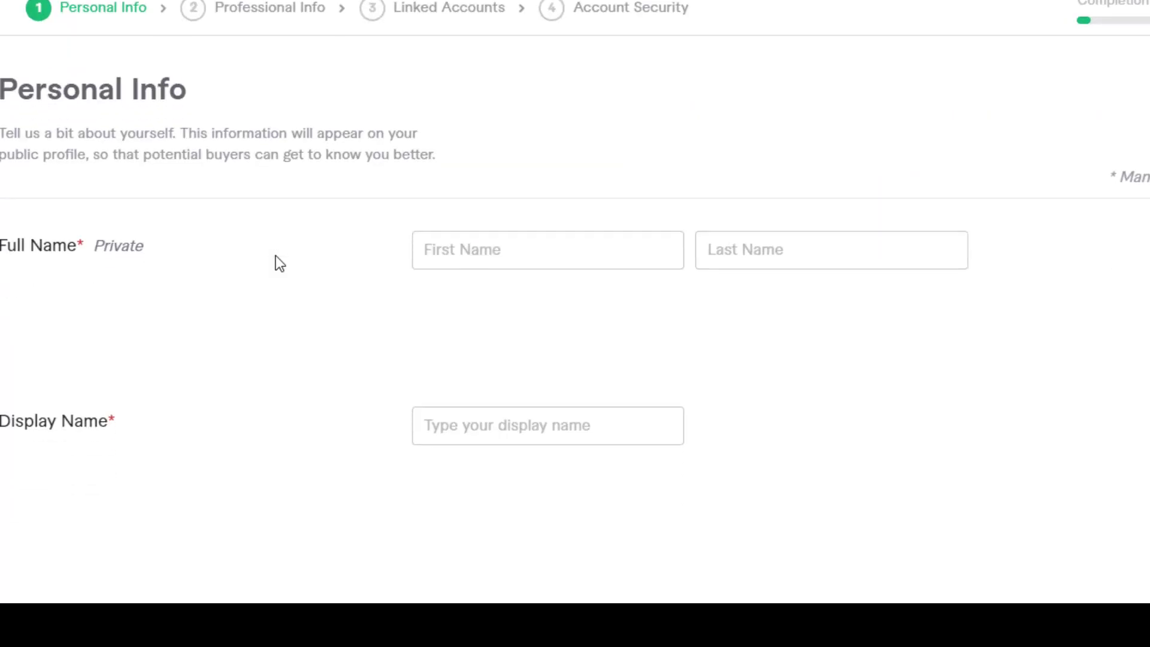
{"action": "scroll", "coordinate": [267, 347], "scroll_direction": "down", "scroll_amount": 12}
{"action": "scroll", "coordinate": [267, 347], "scroll_direction": "down", "scroll_amount": 2}
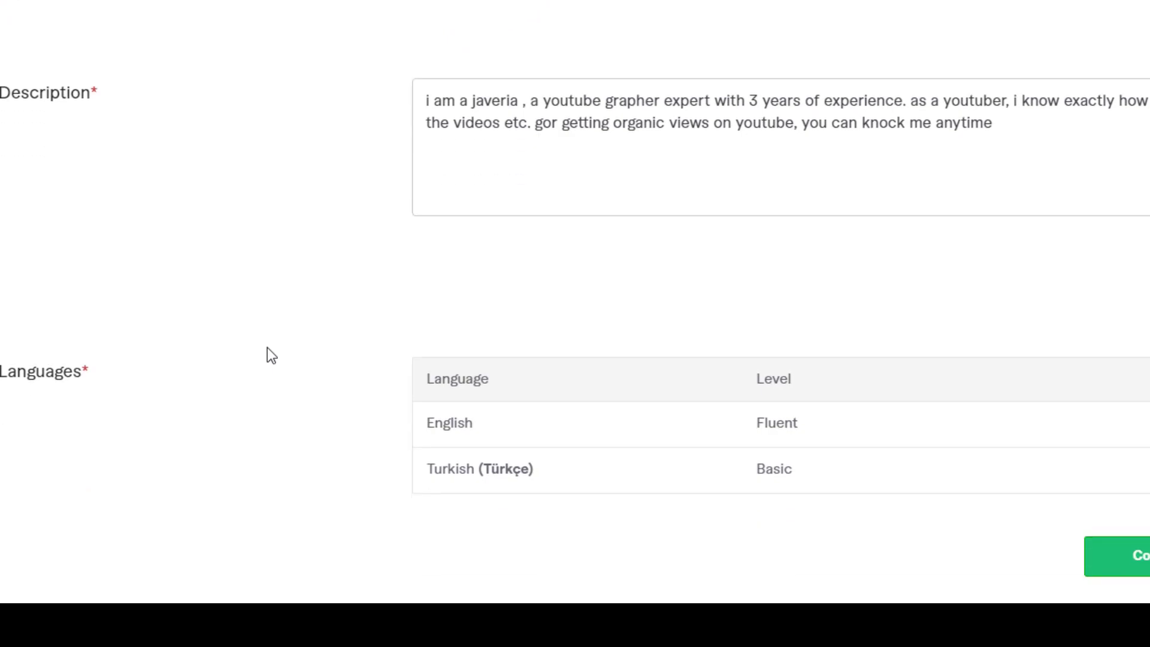
{"action": "scroll", "coordinate": [267, 347], "scroll_direction": "up", "scroll_amount": 8}
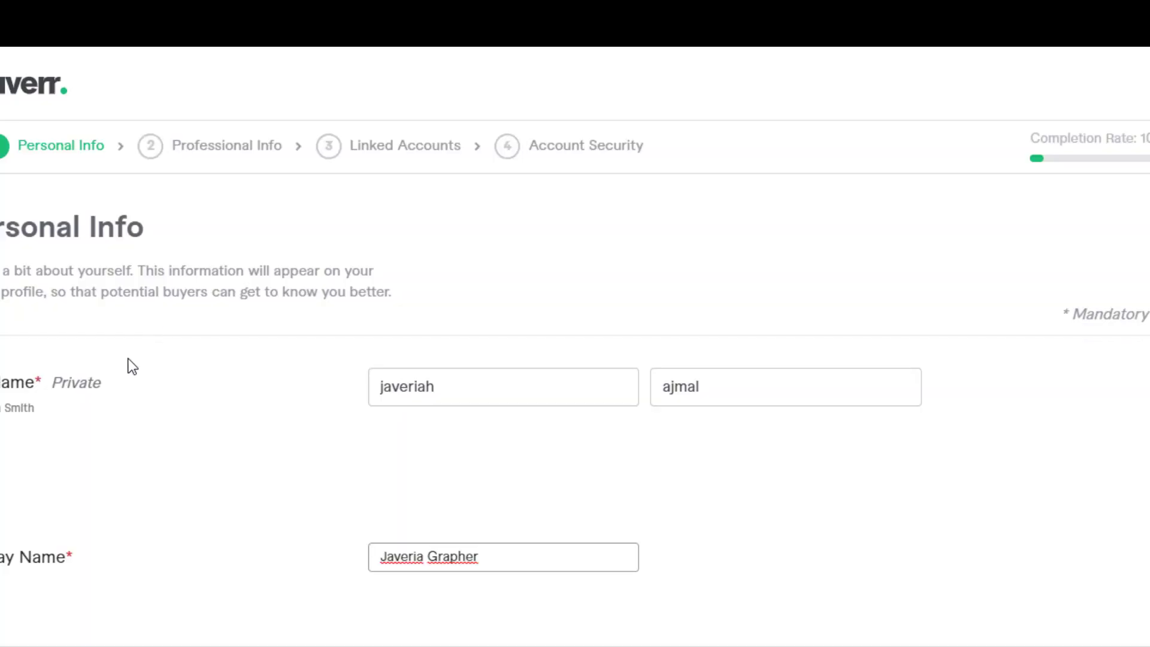
{"action": "scroll", "coordinate": [568, 481], "scroll_direction": "down", "scroll_amount": 10}
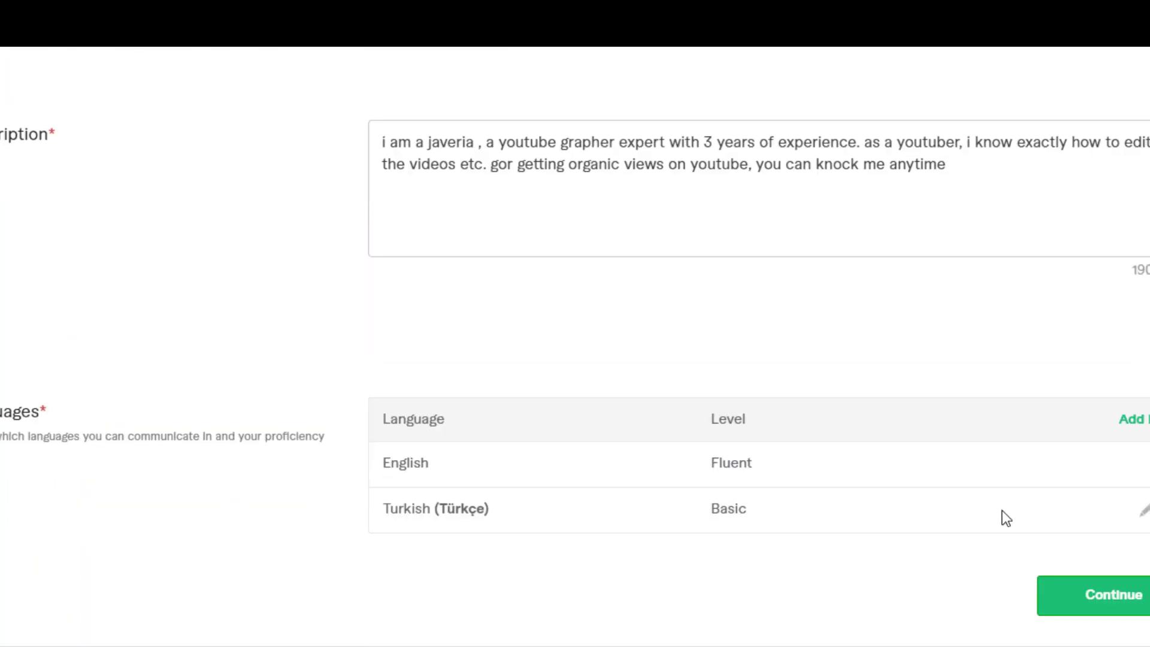
{"action": "left_click", "coordinate": [1098, 611]}
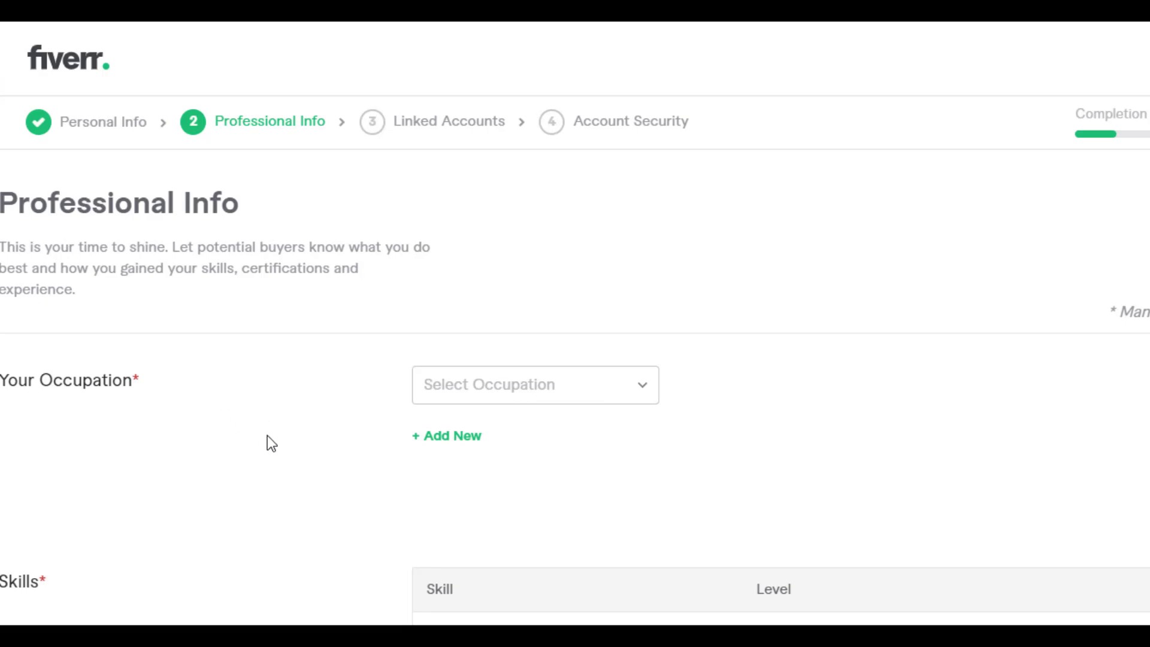
Complete Professional Info with the occupations Video & Animation and Graphics & Design, both 2018 to 2023, and continue to Linked Accounts
{"action": "scroll", "coordinate": [267, 443], "scroll_direction": "down", "scroll_amount": 13}
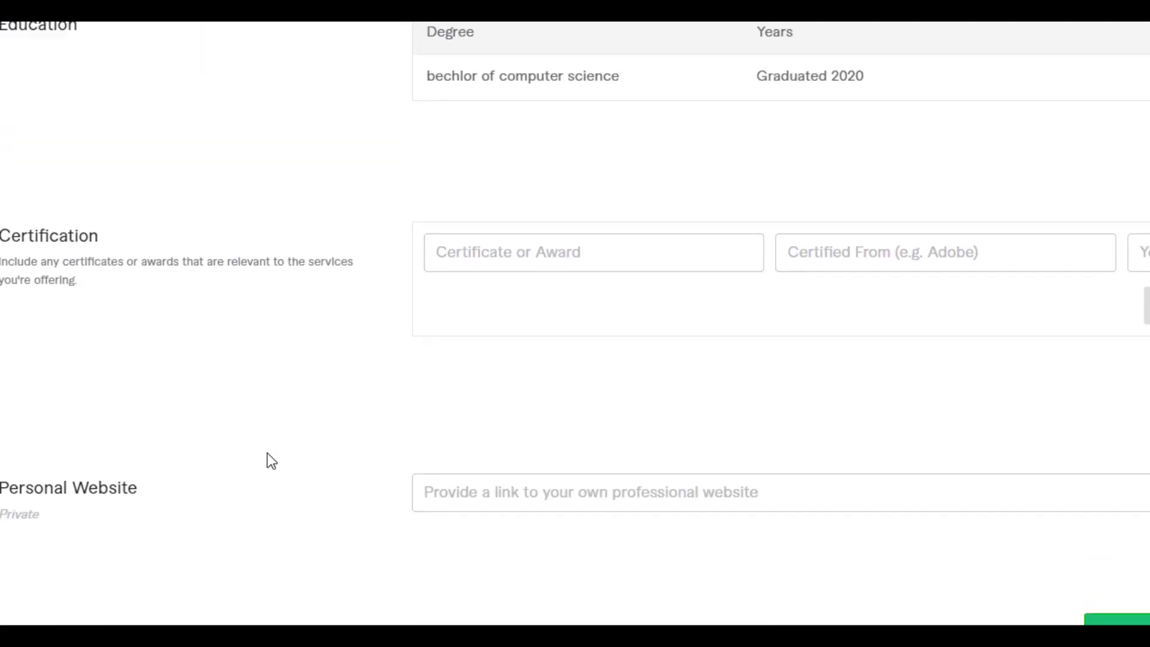
{"action": "scroll", "coordinate": [267, 454], "scroll_direction": "up", "scroll_amount": 15}
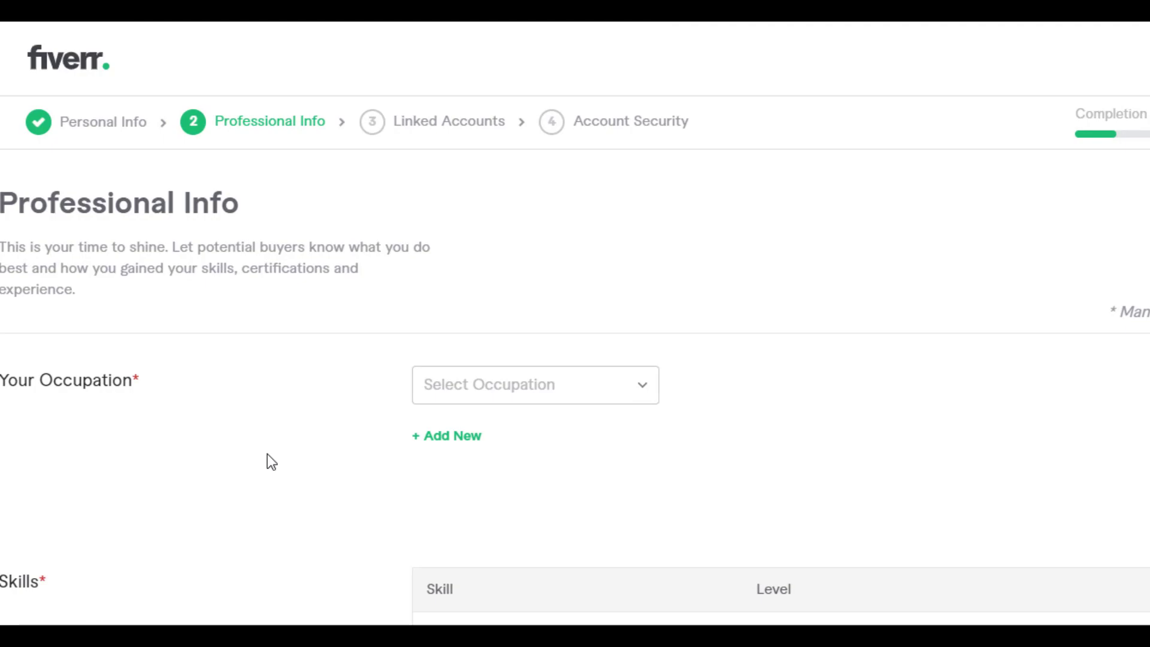
{"action": "left_click", "coordinate": [446, 435]}
{"action": "scroll", "coordinate": [267, 454], "scroll_direction": "down", "scroll_amount": 2}
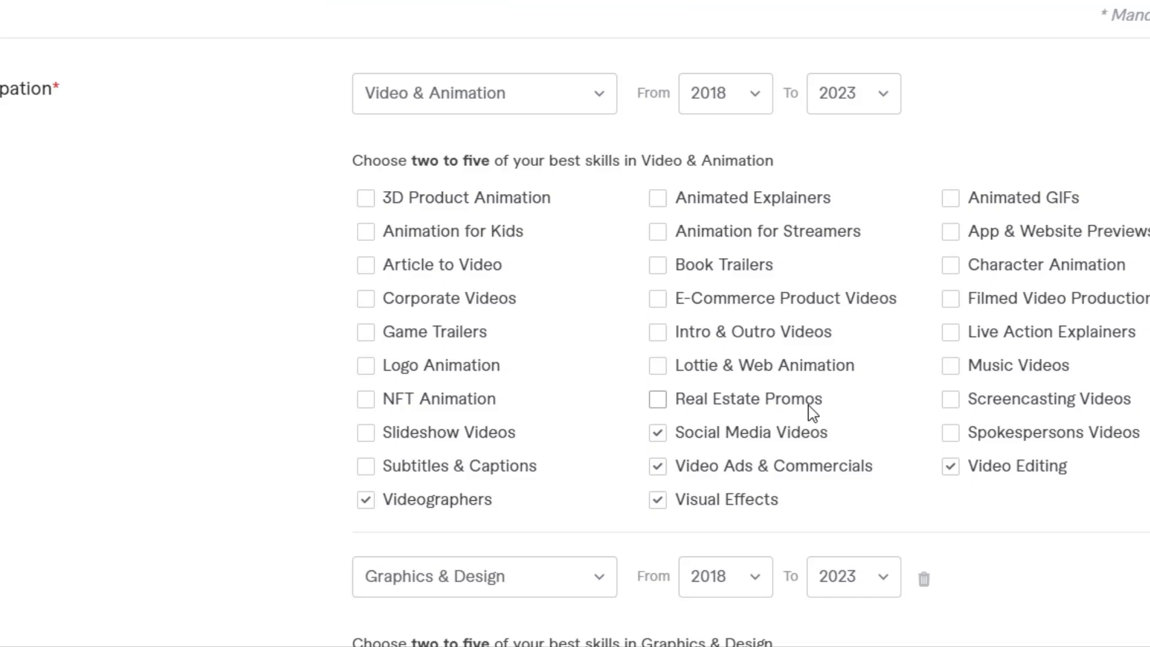
{"action": "scroll", "coordinate": [810, 411], "scroll_direction": "down", "scroll_amount": 8}
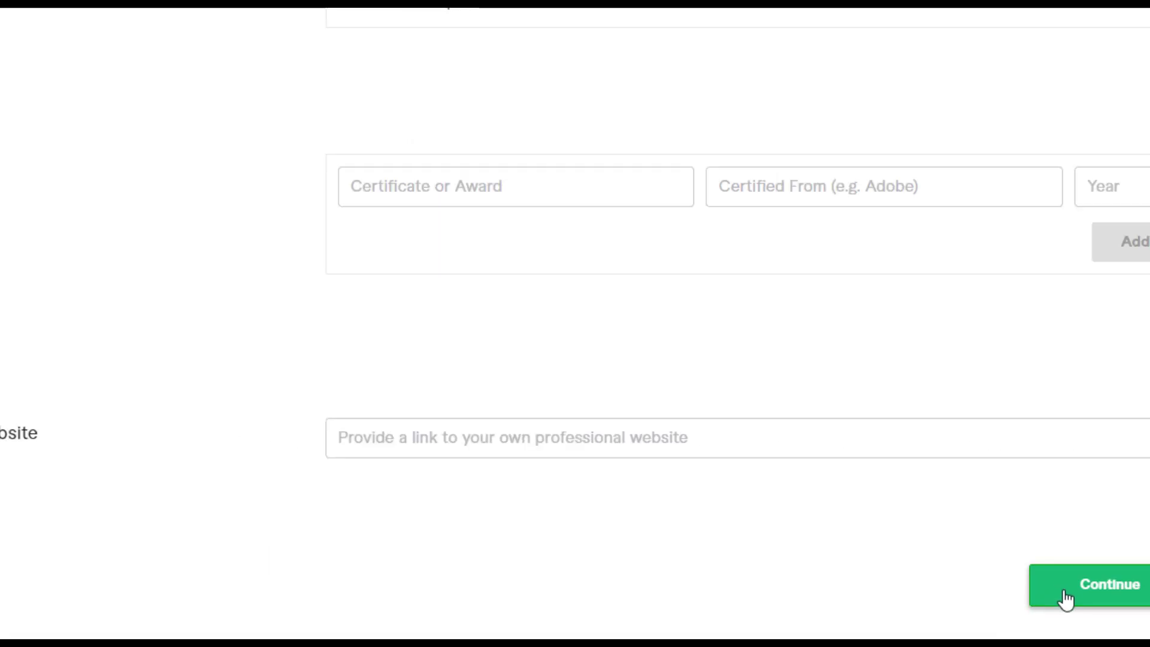
{"action": "left_click", "coordinate": [1066, 599]}
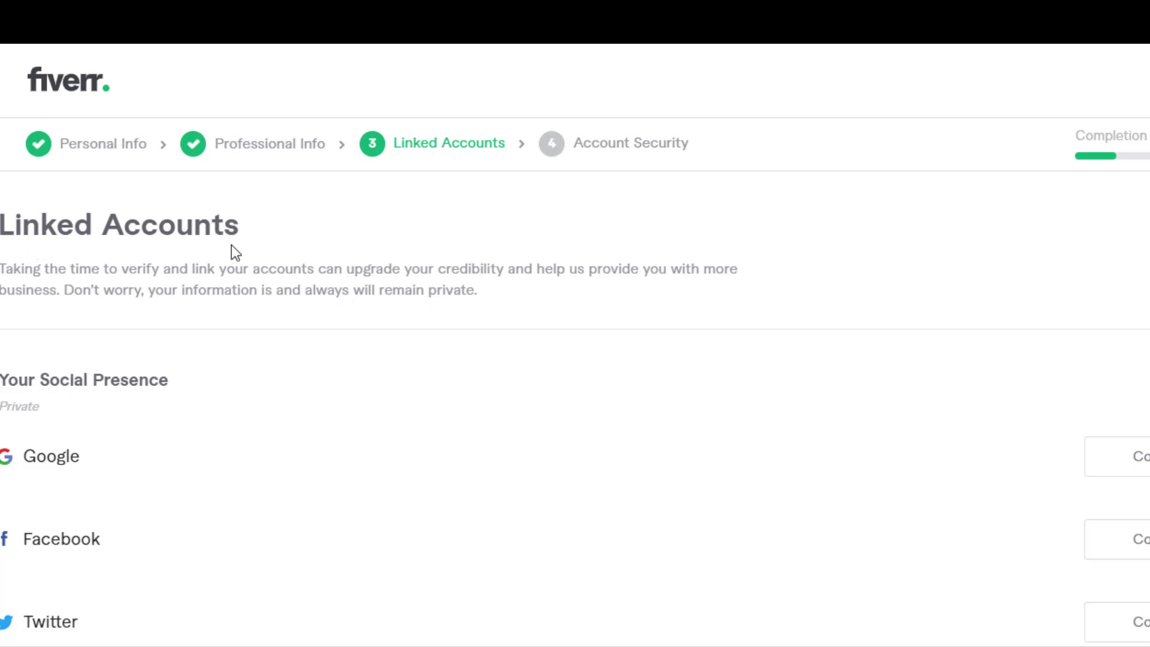
Skip connecting any social or professional accounts and continue to Account Security
{"action": "scroll", "coordinate": [193, 437], "scroll_direction": "down", "scroll_amount": 3}
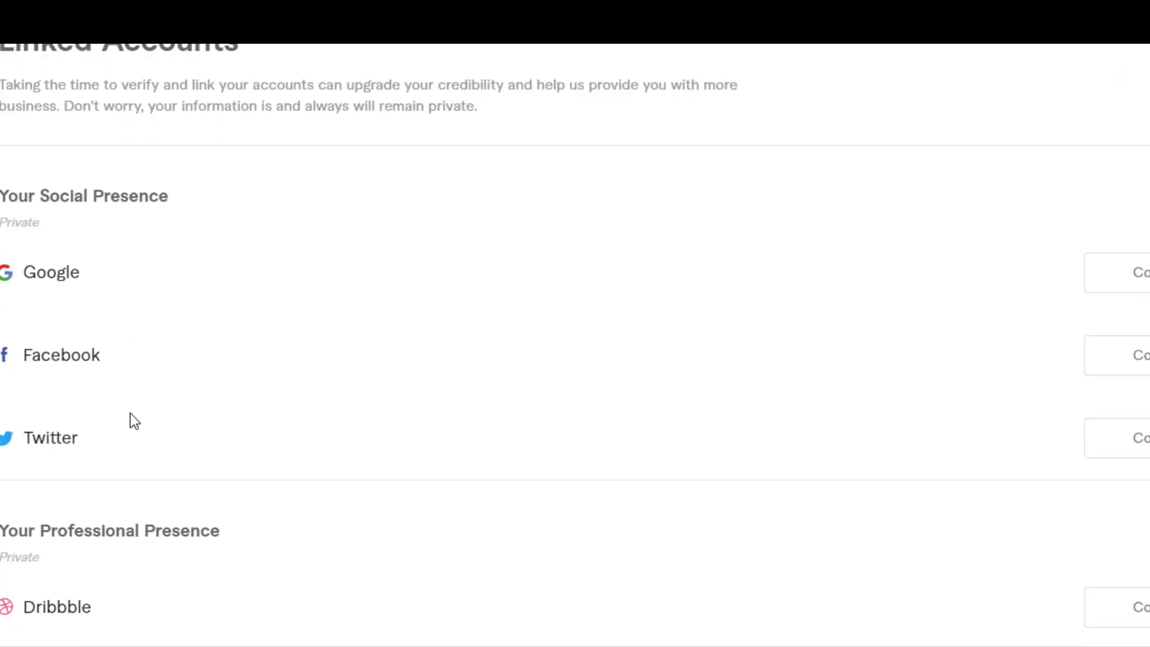
{"action": "scroll", "coordinate": [128, 520], "scroll_direction": "down", "scroll_amount": 3}
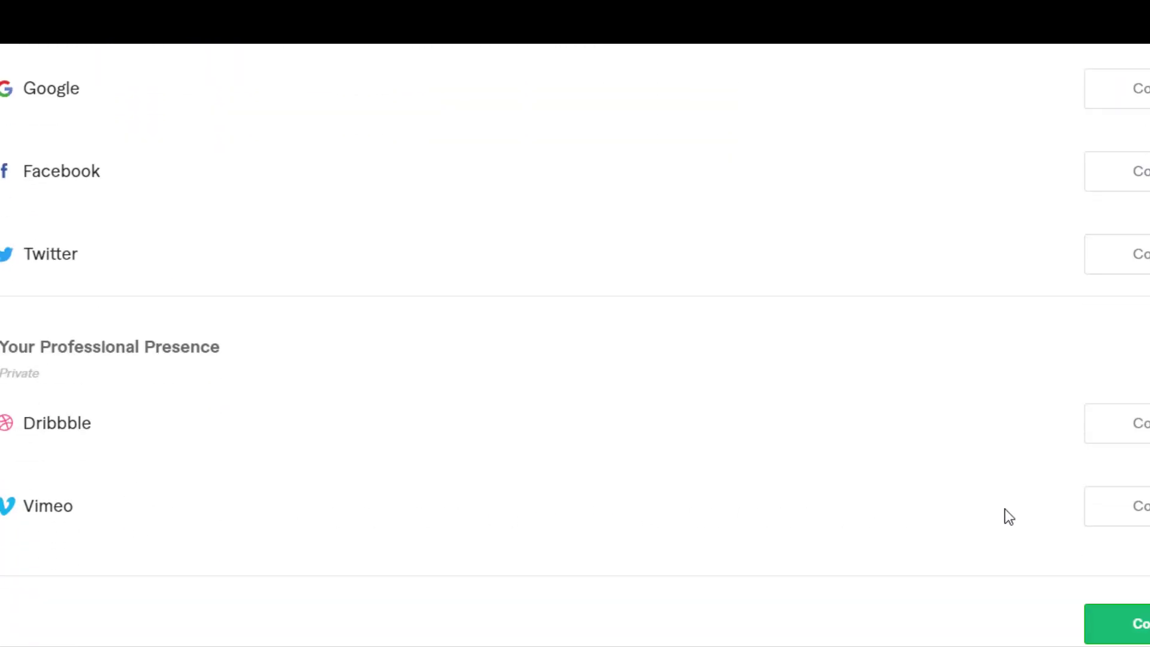
{"action": "left_click", "coordinate": [1116, 626]}
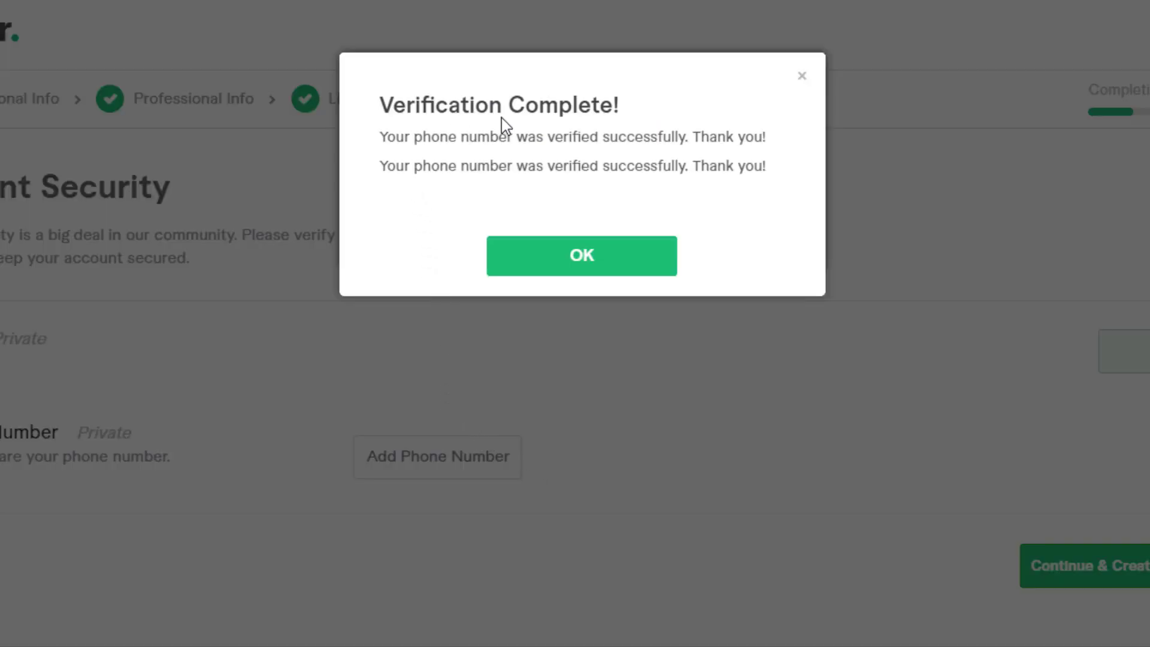
Acknowledge the phone verification, finish the seller profile and proceed to creating the first gig
{"action": "left_click", "coordinate": [550, 264]}
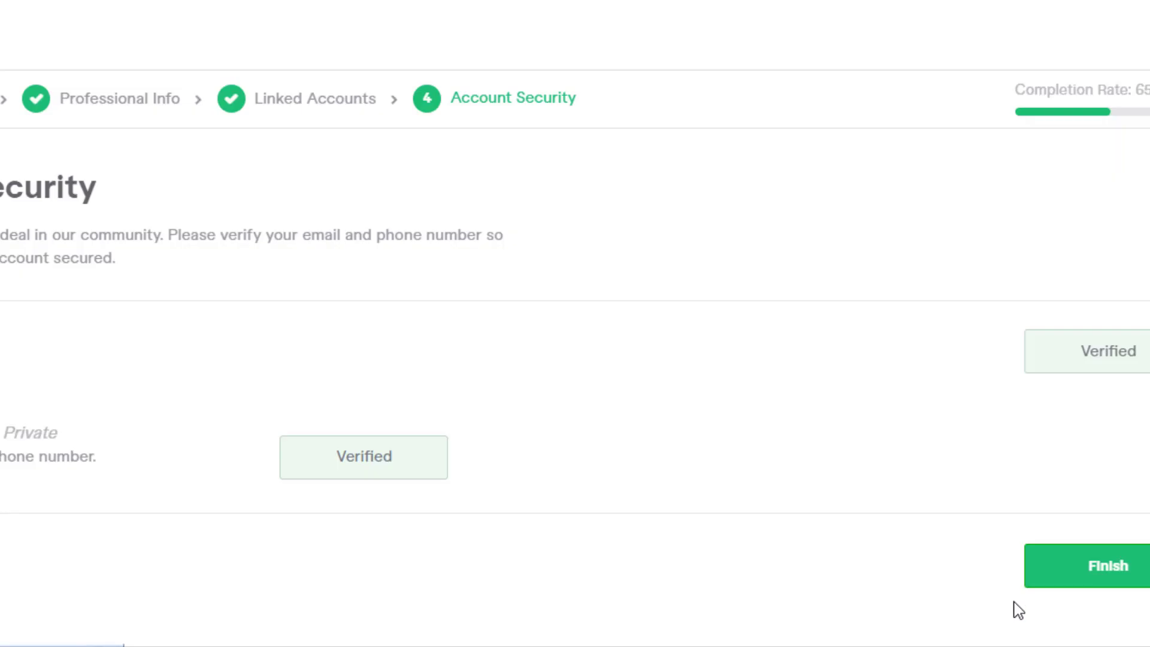
{"action": "left_click", "coordinate": [1128, 568]}
{"action": "scroll", "coordinate": [934, 539], "scroll_direction": "down", "scroll_amount": 3}
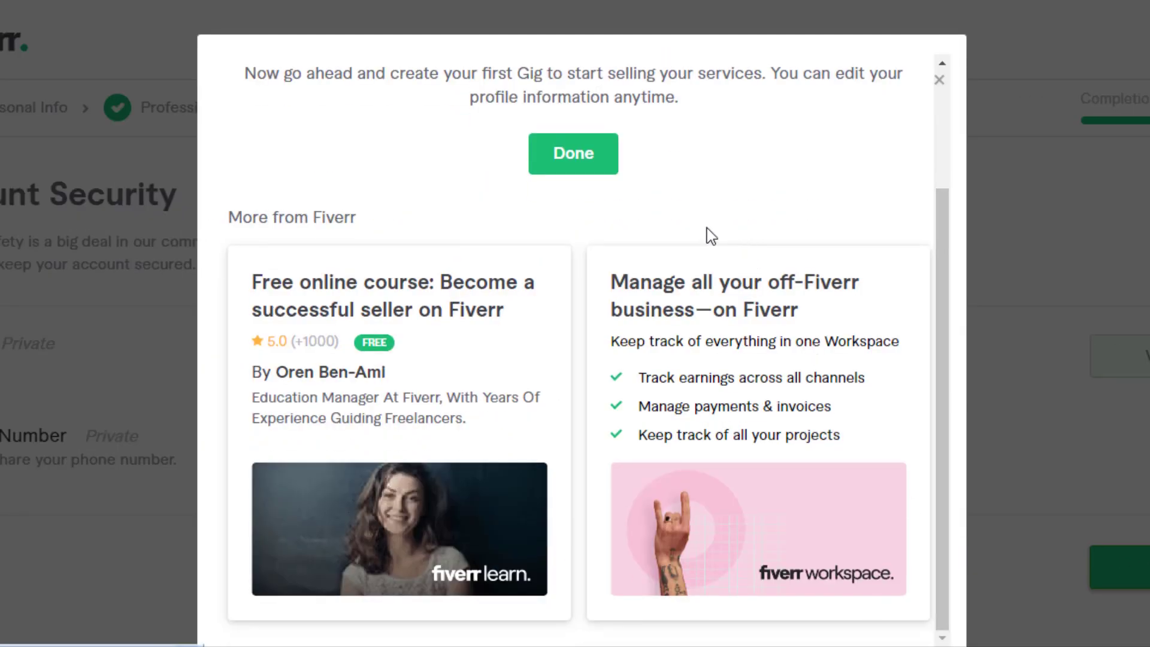
{"action": "left_click", "coordinate": [573, 154]}
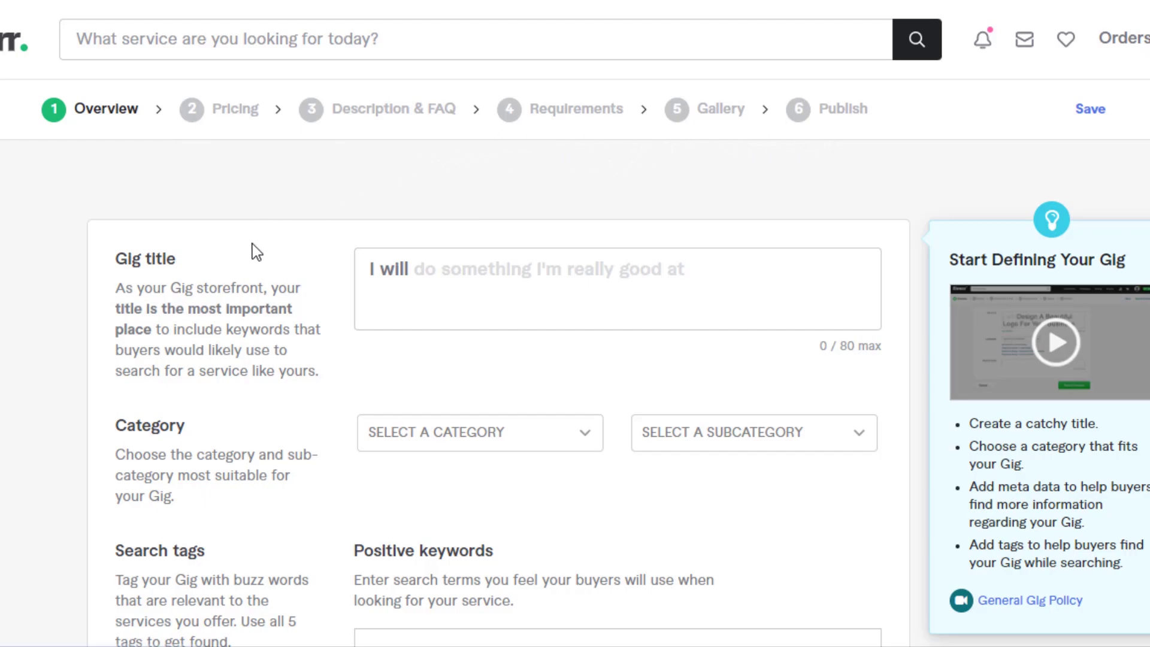
Complete the gig overview with title "do elegant video editing and motion graphics", category Video & Animation, subcategory Video Editing, type YouTube videos and search tags, and save
{"action": "mouse_move", "coordinate": [111, 277]}
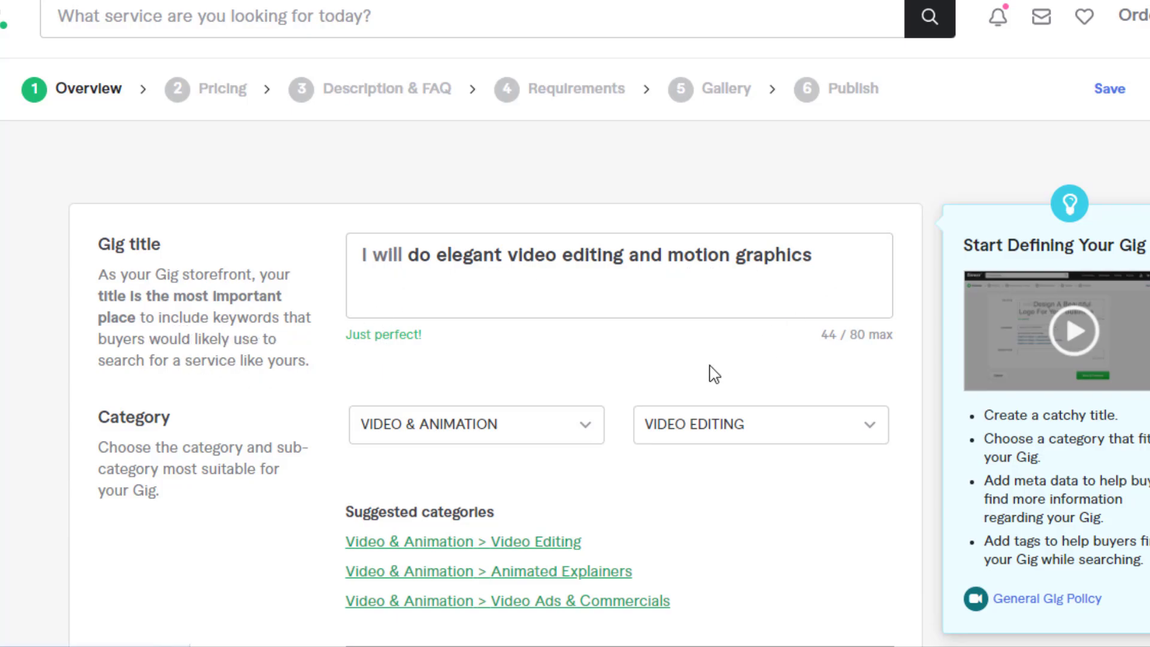
{"action": "scroll", "coordinate": [490, 338], "scroll_direction": "down", "scroll_amount": 3}
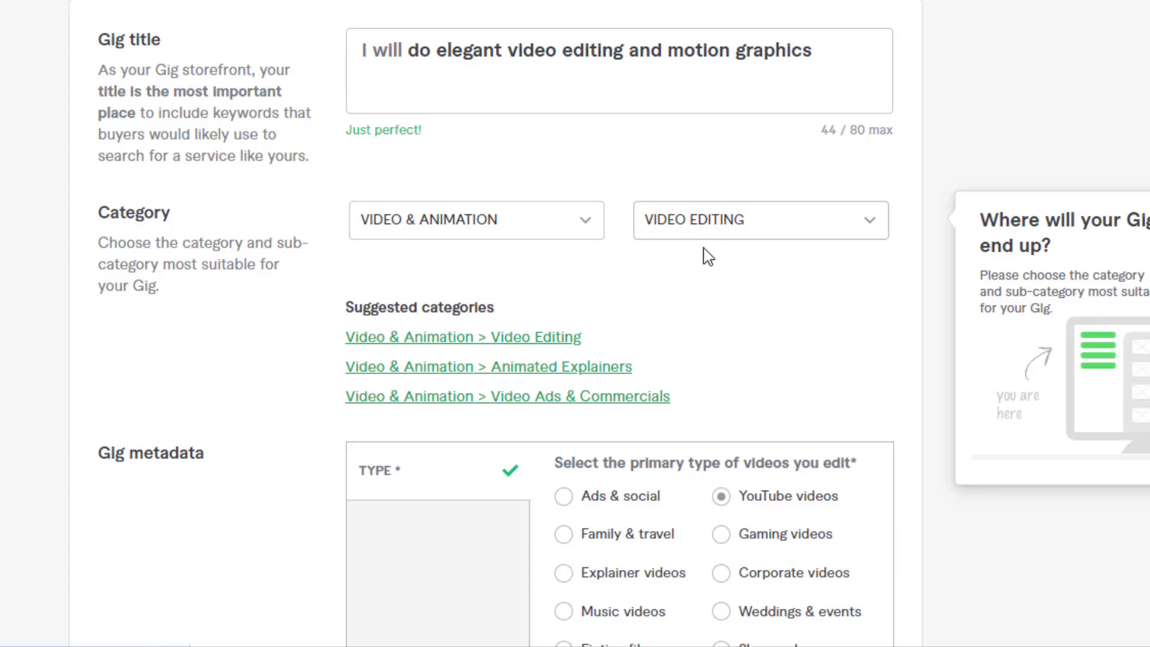
{"action": "scroll", "coordinate": [689, 320], "scroll_direction": "down", "scroll_amount": 5}
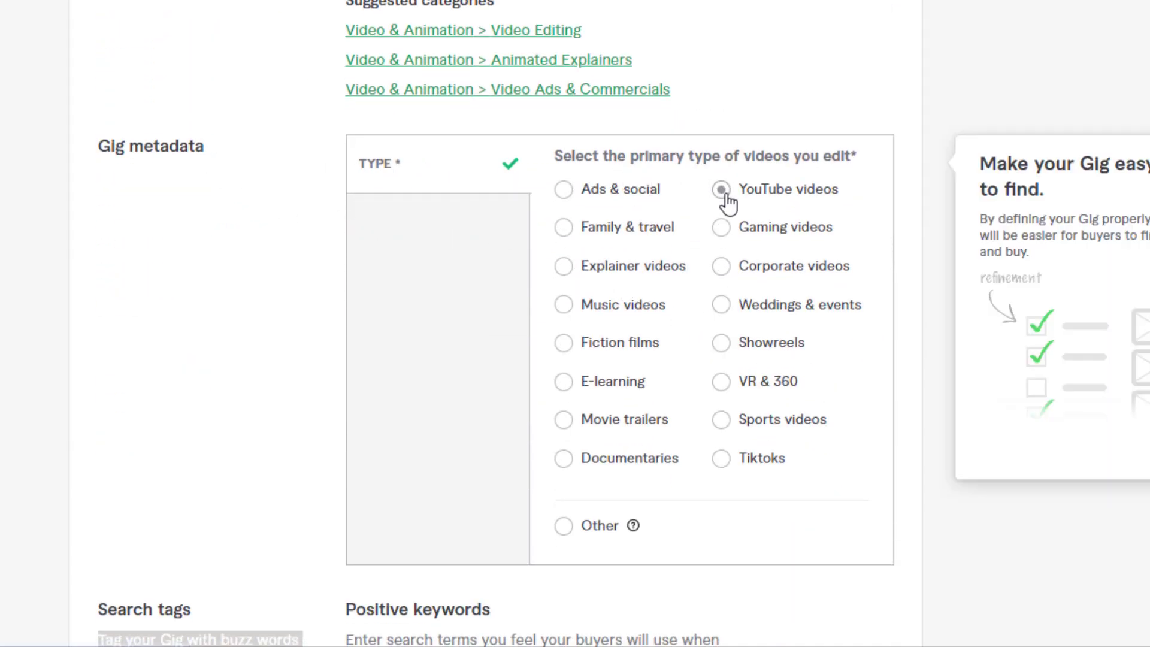
{"action": "scroll", "coordinate": [683, 445], "scroll_direction": "down", "scroll_amount": 8}
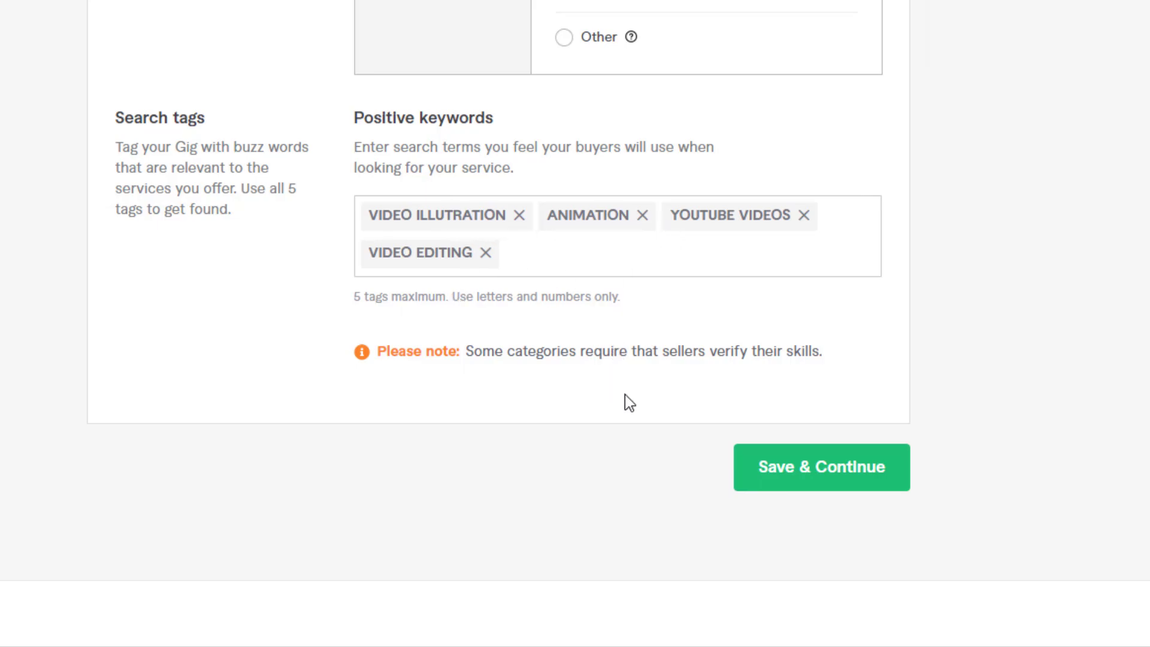
{"action": "left_click", "coordinate": [788, 446]}
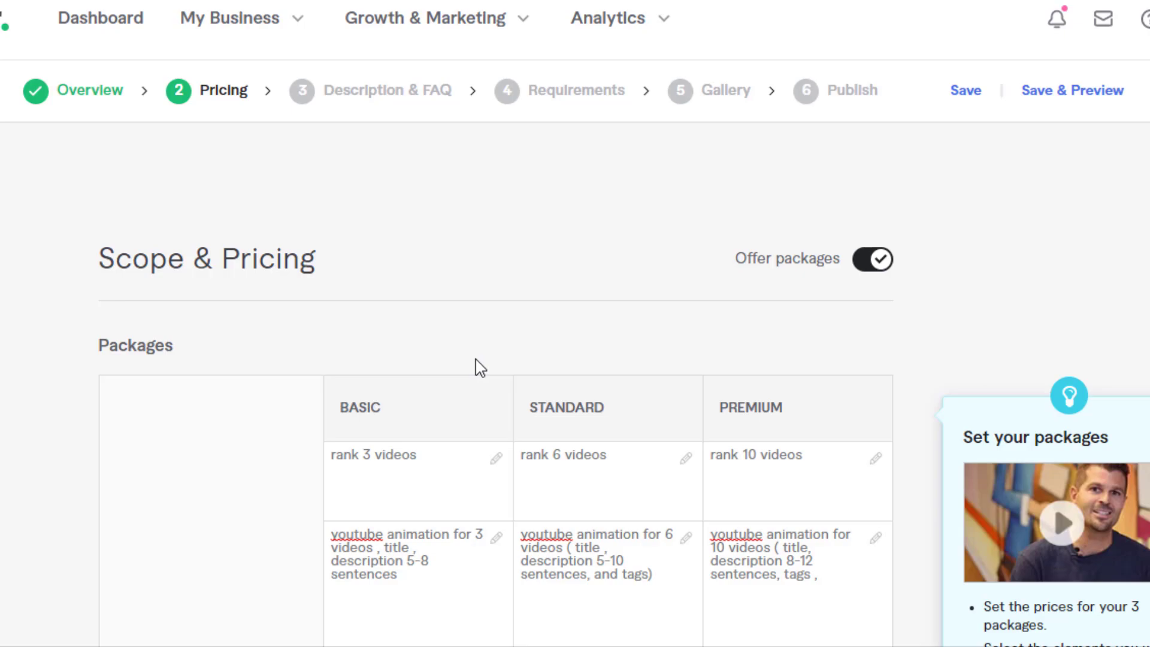
Check the Basic, Standard and Premium packages and the extra services, keep package offers enabled, and save the pricing page
{"action": "left_click", "coordinate": [878, 269]}
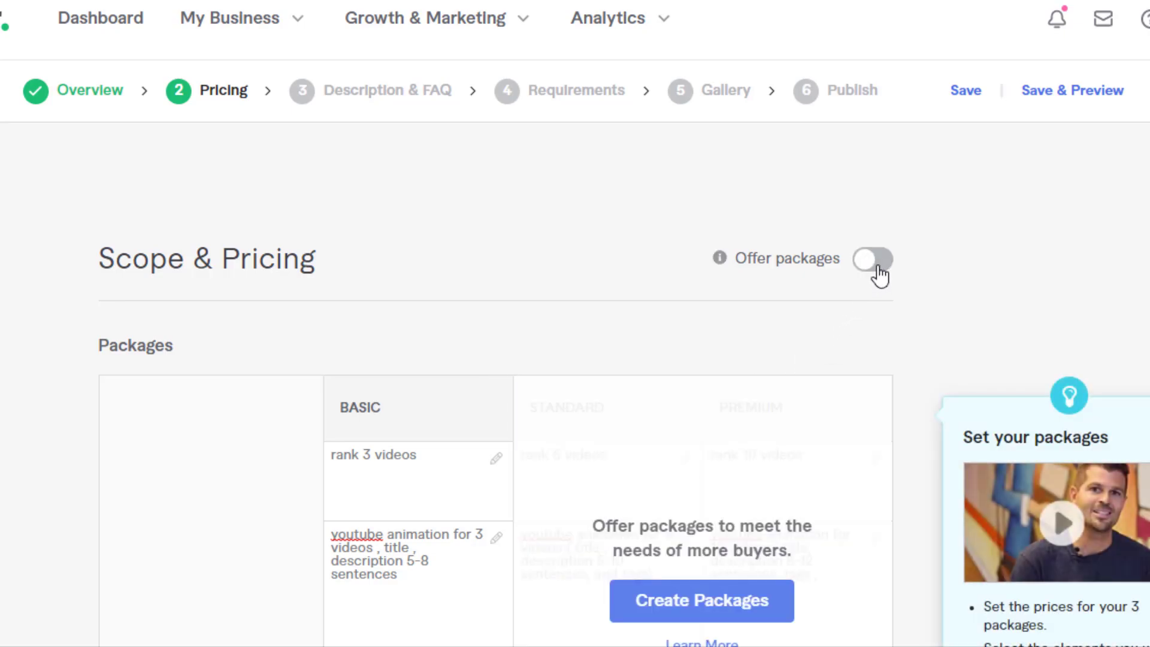
{"action": "left_click", "coordinate": [878, 269]}
{"action": "scroll", "coordinate": [877, 270], "scroll_direction": "down", "scroll_amount": 3}
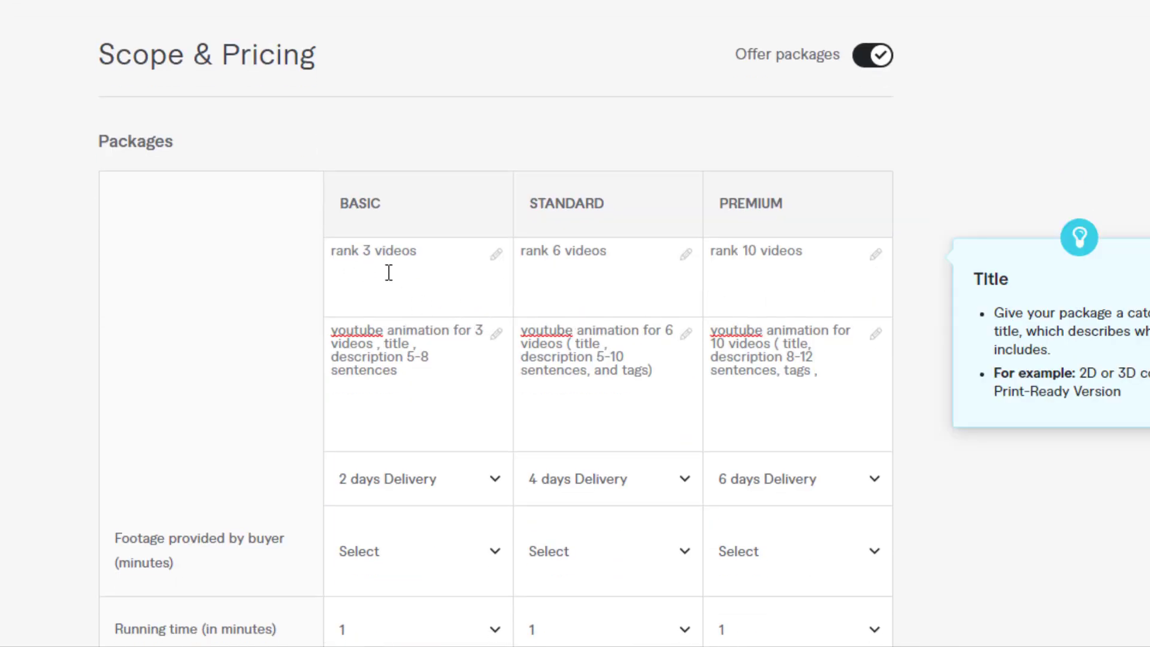
{"action": "scroll", "coordinate": [794, 273], "scroll_direction": "down", "scroll_amount": 5}
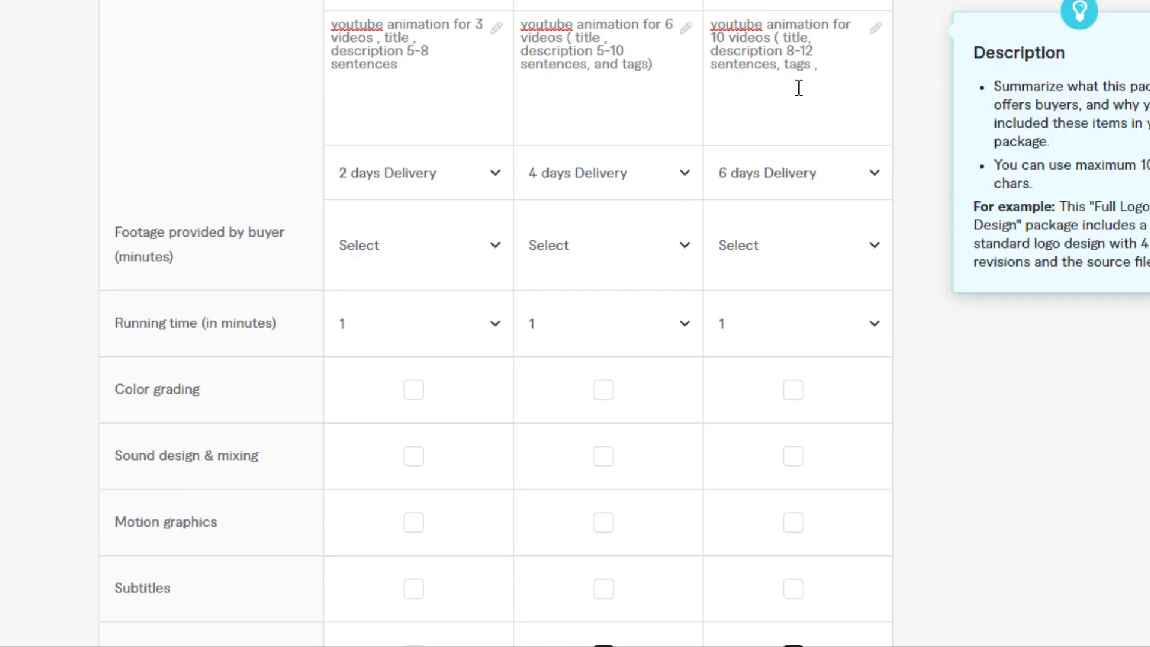
{"action": "scroll", "coordinate": [803, 146], "scroll_direction": "down", "scroll_amount": 4}
{"action": "scroll", "coordinate": [431, 36], "scroll_direction": "up", "scroll_amount": 2}
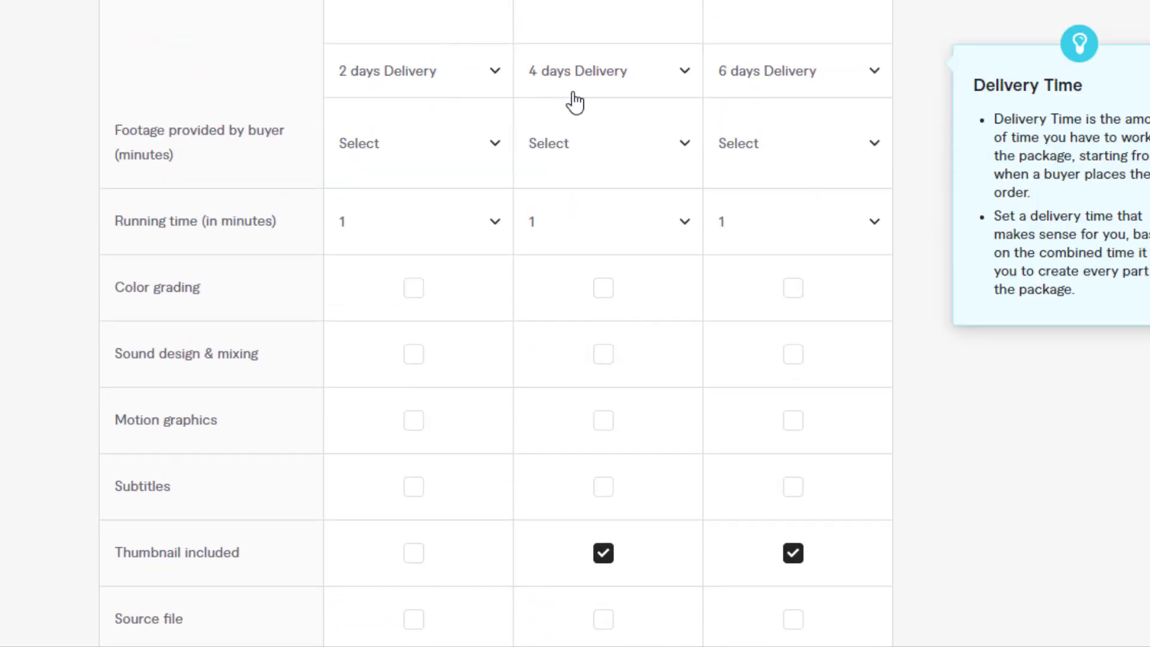
{"action": "scroll", "coordinate": [814, 144], "scroll_direction": "down", "scroll_amount": 7}
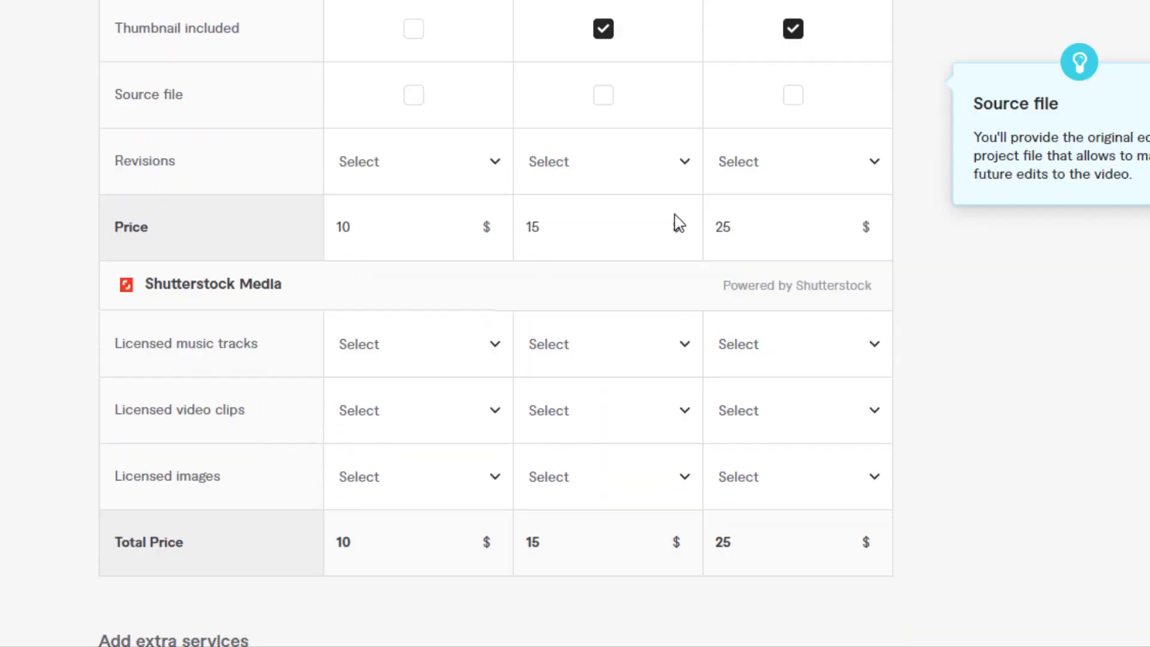
{"action": "scroll", "coordinate": [367, 143], "scroll_direction": "down", "scroll_amount": 3}
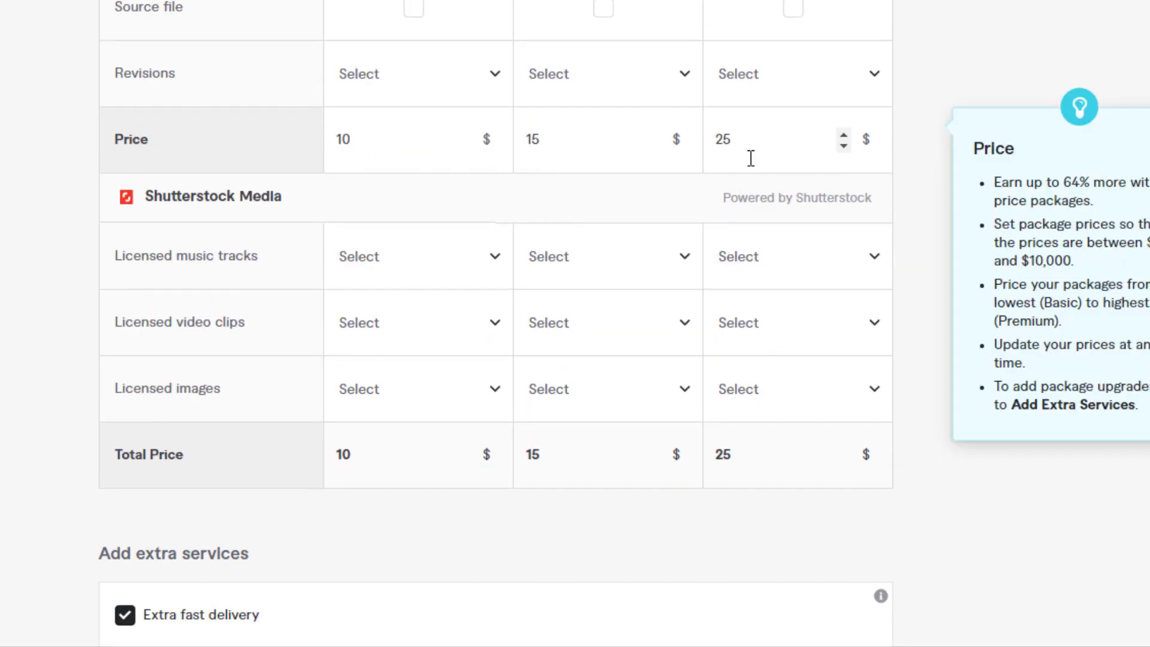
{"action": "scroll", "coordinate": [746, 156], "scroll_direction": "down", "scroll_amount": 18}
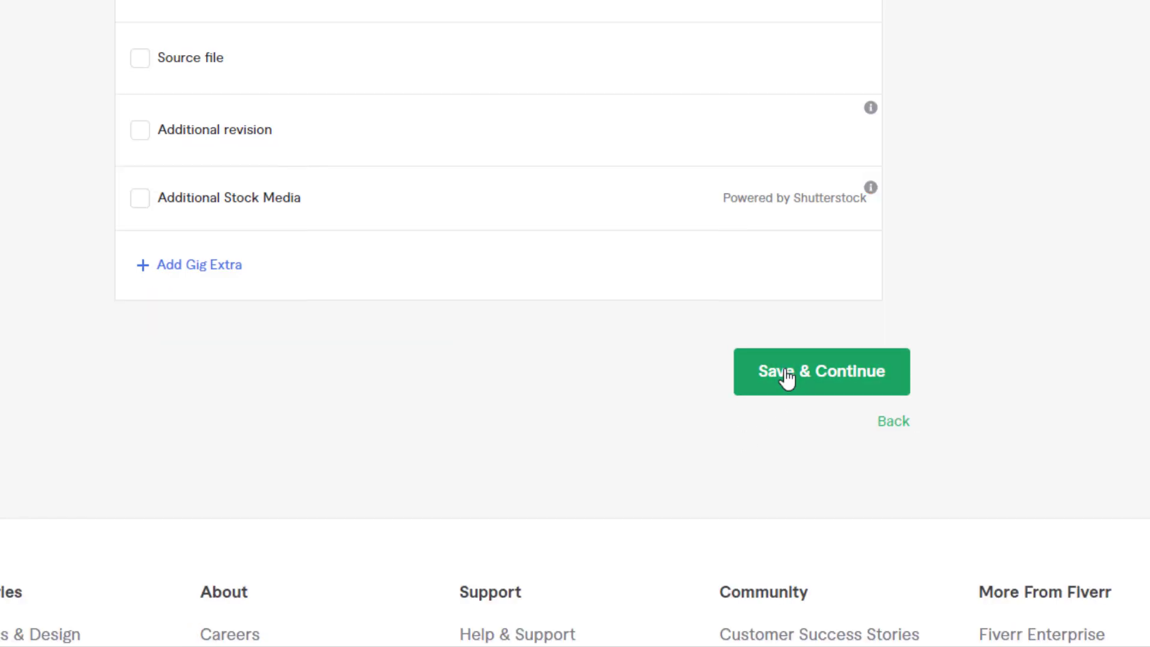
{"action": "left_click", "coordinate": [785, 371]}
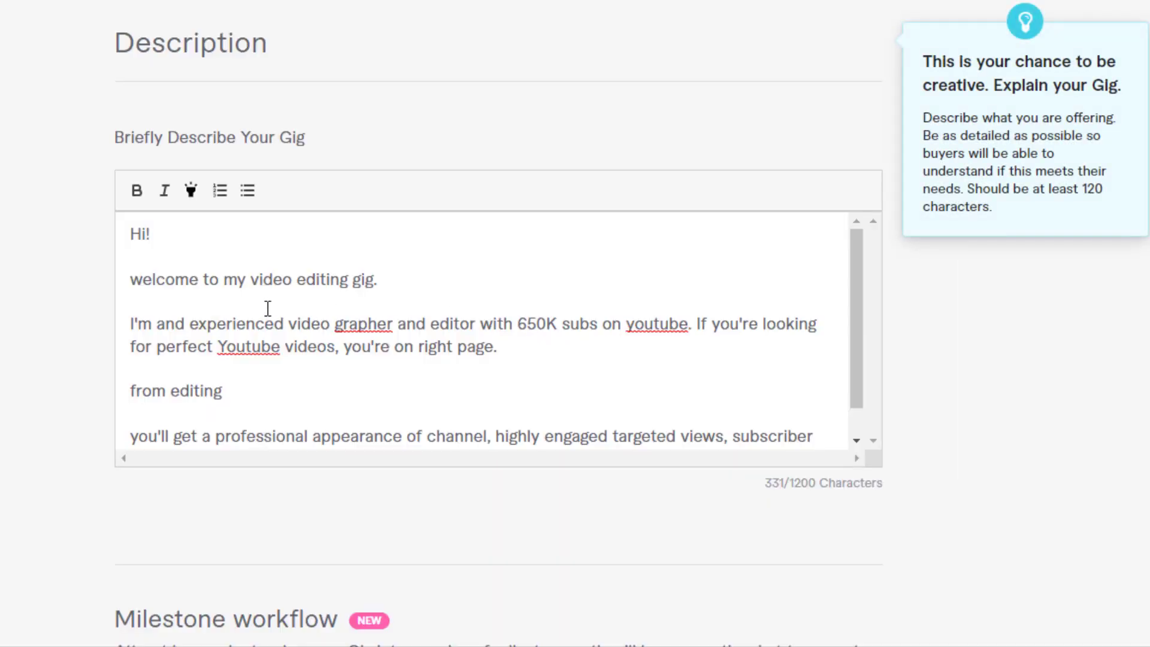
Review the gig description and the optional and custom buyer questions, and save the requirements page
{"action": "scroll", "coordinate": [388, 318], "scroll_direction": "down", "scroll_amount": 1}
{"action": "scroll", "coordinate": [387, 326], "scroll_direction": "up", "scroll_amount": 1}
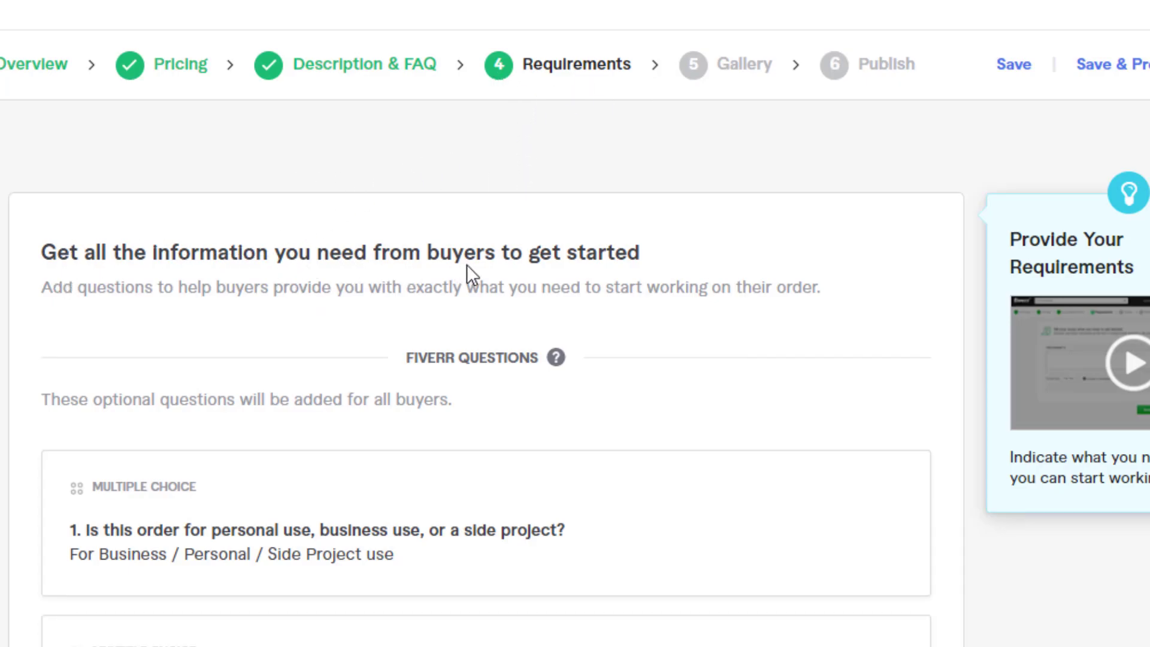
{"action": "scroll", "coordinate": [620, 269], "scroll_direction": "down", "scroll_amount": 5}
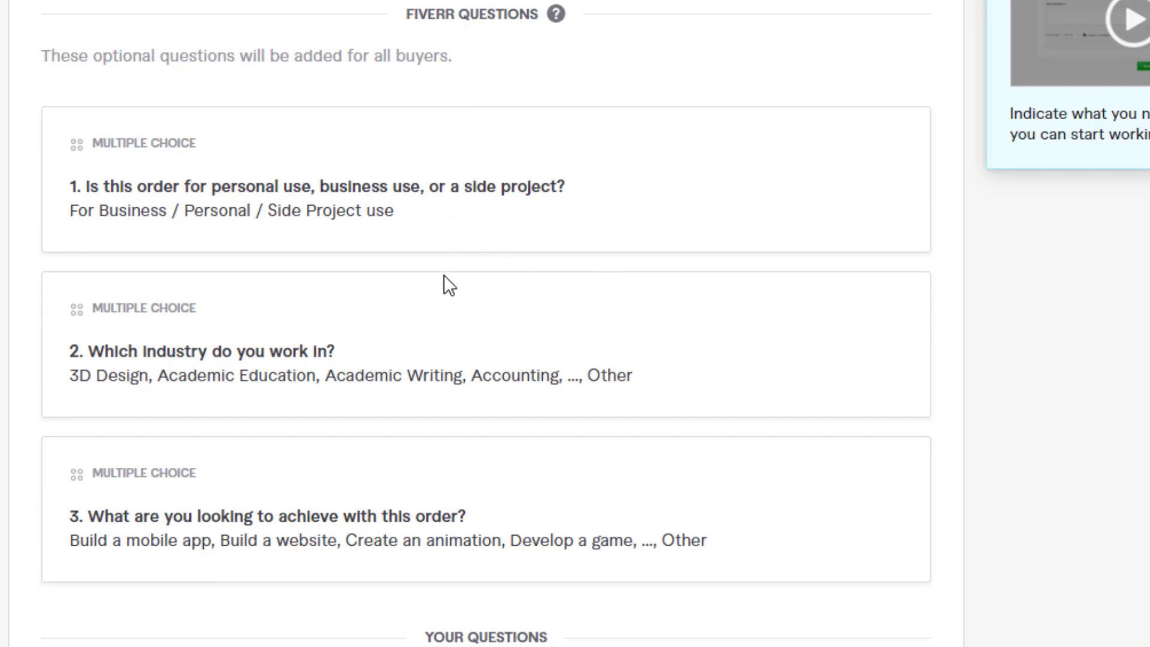
{"action": "scroll", "coordinate": [445, 485], "scroll_direction": "down", "scroll_amount": 7}
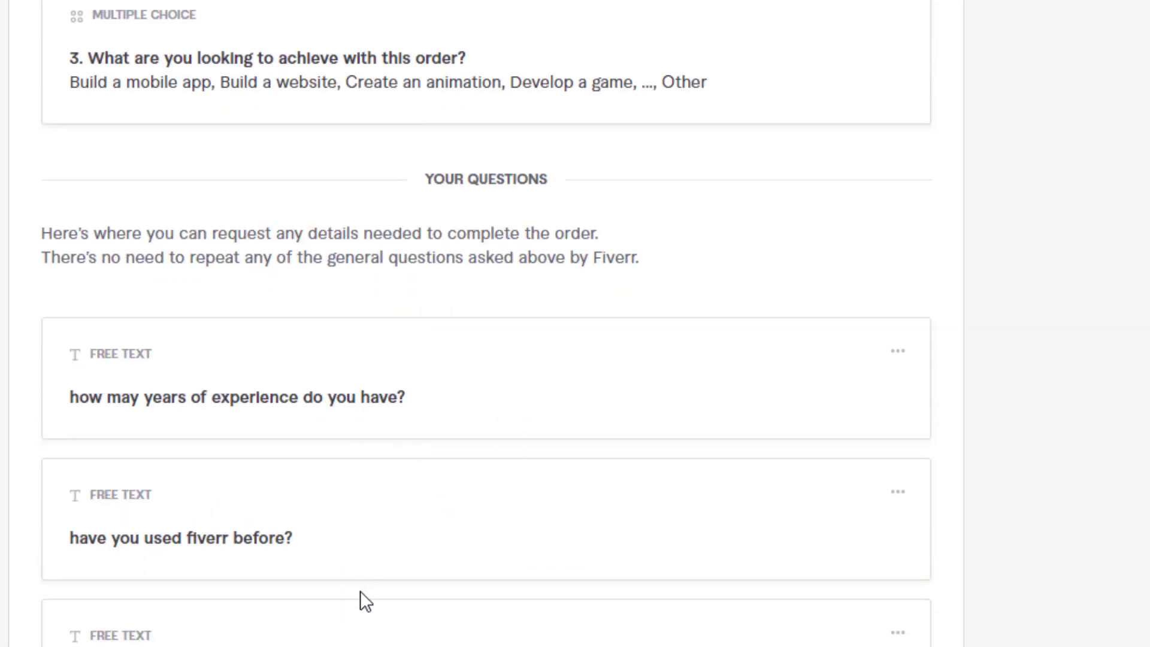
{"action": "scroll", "coordinate": [360, 592], "scroll_direction": "down", "scroll_amount": 4}
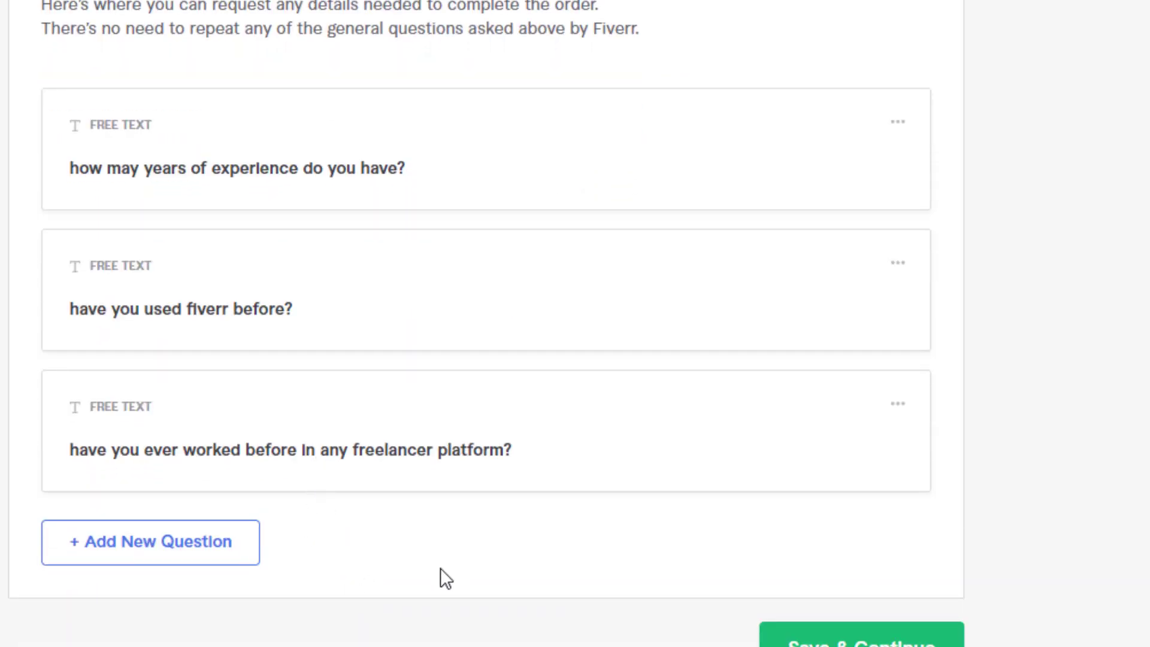
{"action": "left_click", "coordinate": [811, 638]}
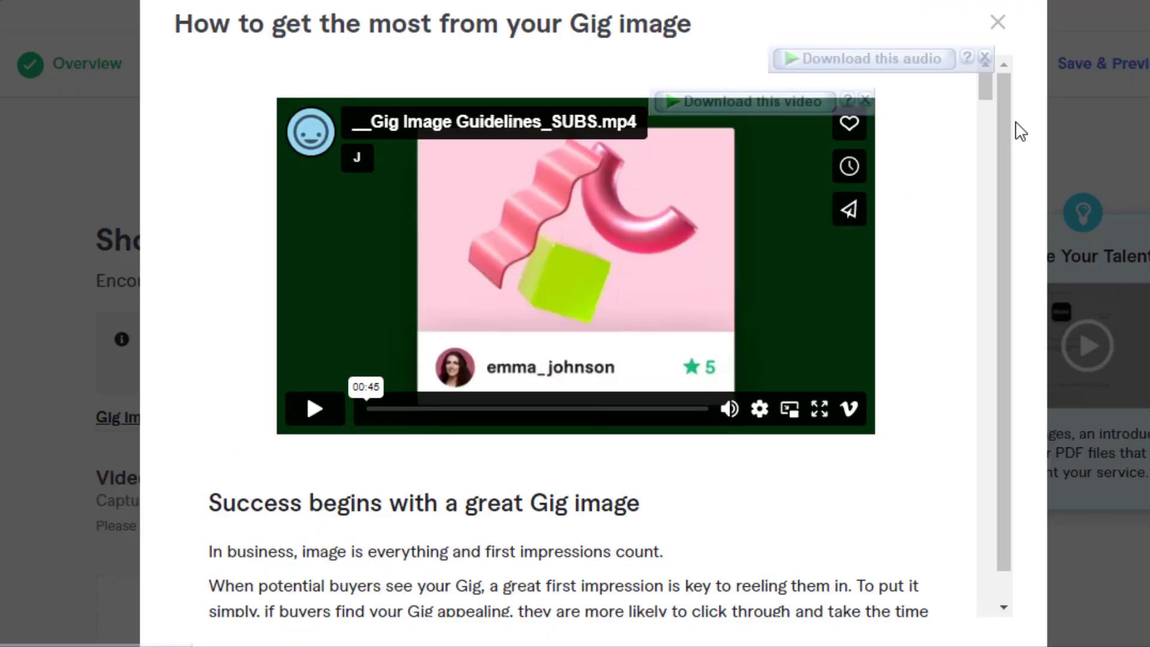
Dismiss the image guidelines, fill the gig gallery with "Green Modern Minimal Podcast Youtube Intro.mp4" and a primary image, accept the ownership declaration, and save
{"action": "left_click", "coordinate": [997, 22]}
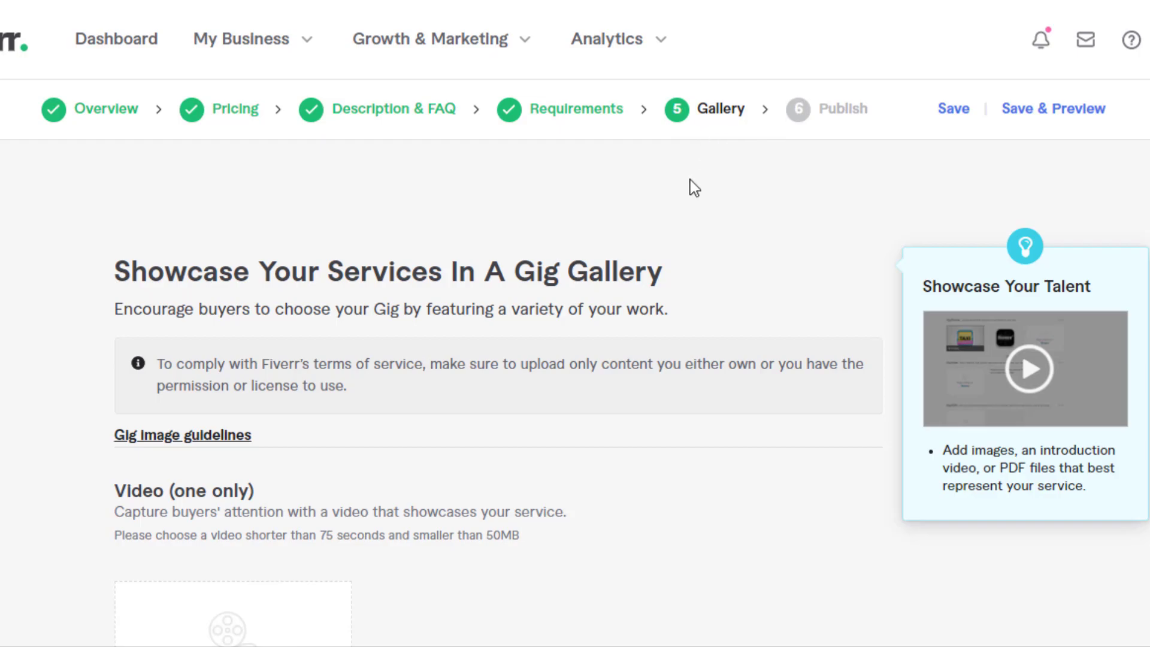
{"action": "scroll", "coordinate": [647, 235], "scroll_direction": "down", "scroll_amount": 5}
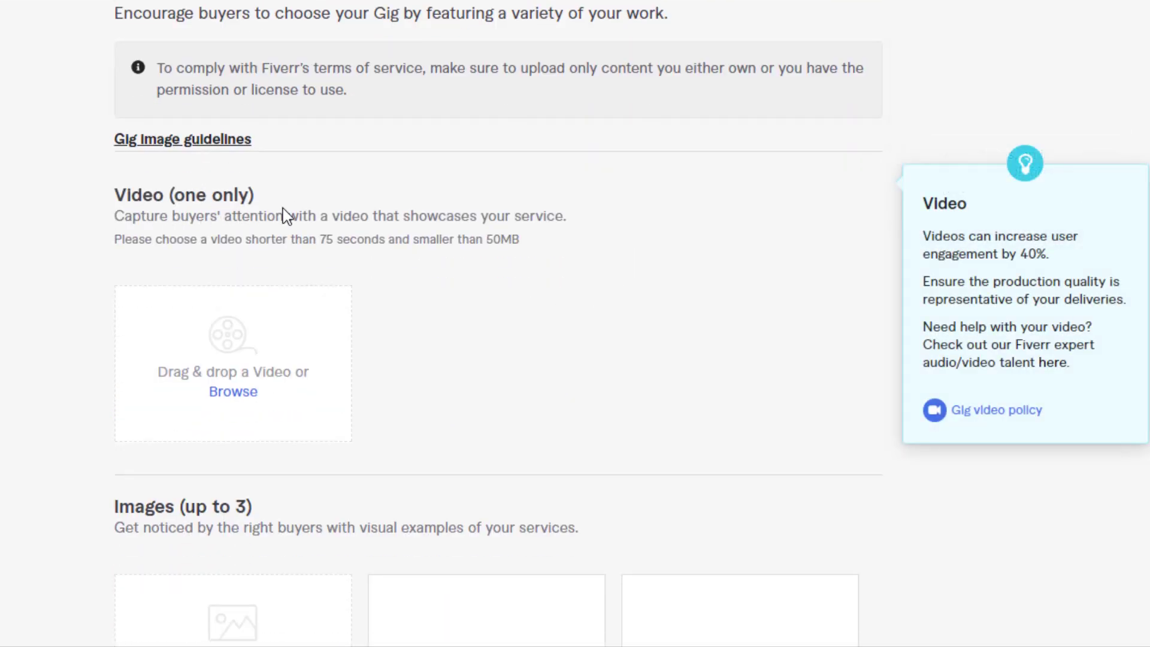
{"action": "scroll", "coordinate": [282, 213], "scroll_direction": "down", "scroll_amount": 6}
{"action": "scroll", "coordinate": [142, 219], "scroll_direction": "down", "scroll_amount": 1}
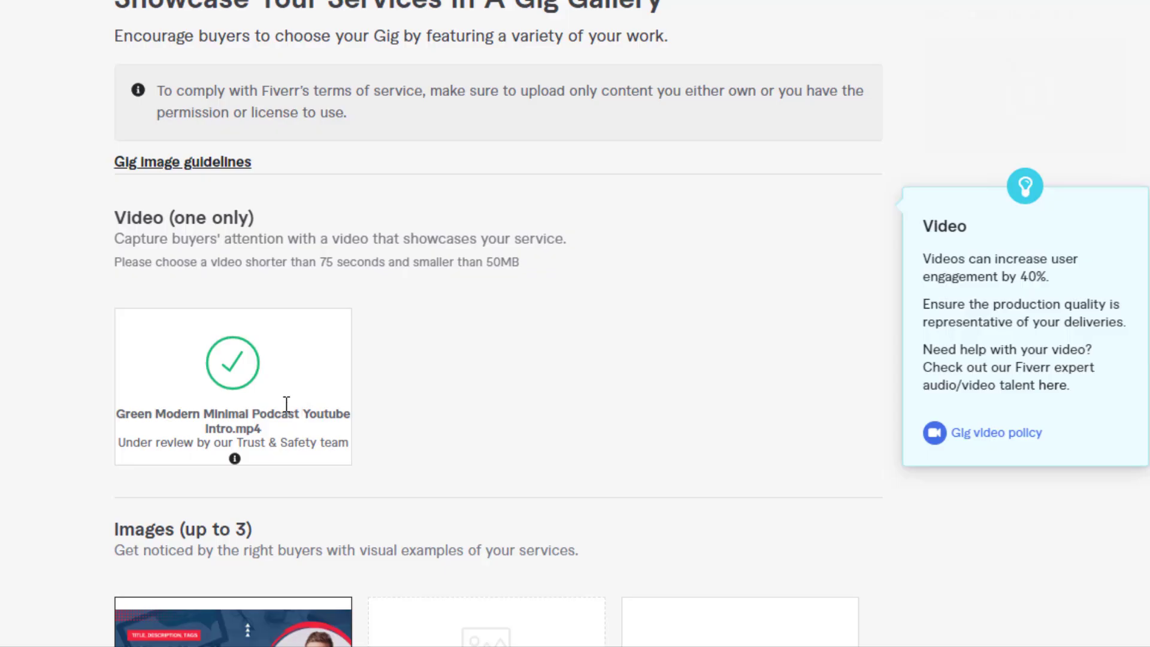
{"action": "scroll", "coordinate": [261, 413], "scroll_direction": "down", "scroll_amount": 1}
{"action": "scroll", "coordinate": [313, 413], "scroll_direction": "down", "scroll_amount": 5}
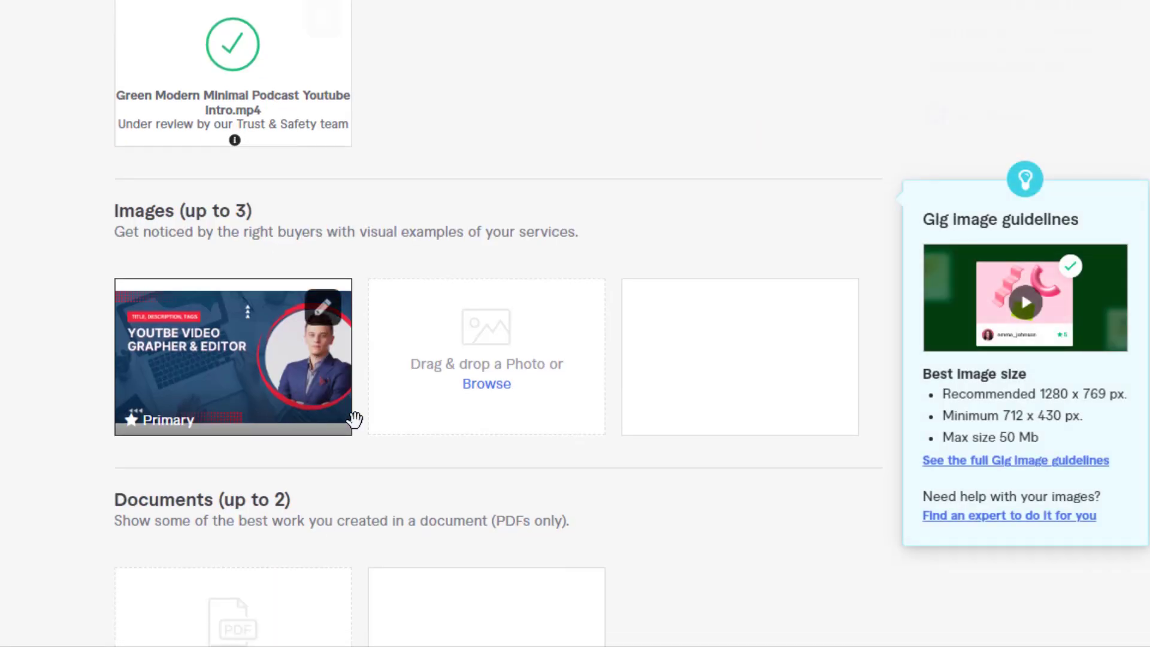
{"action": "scroll", "coordinate": [711, 430], "scroll_direction": "down", "scroll_amount": 8}
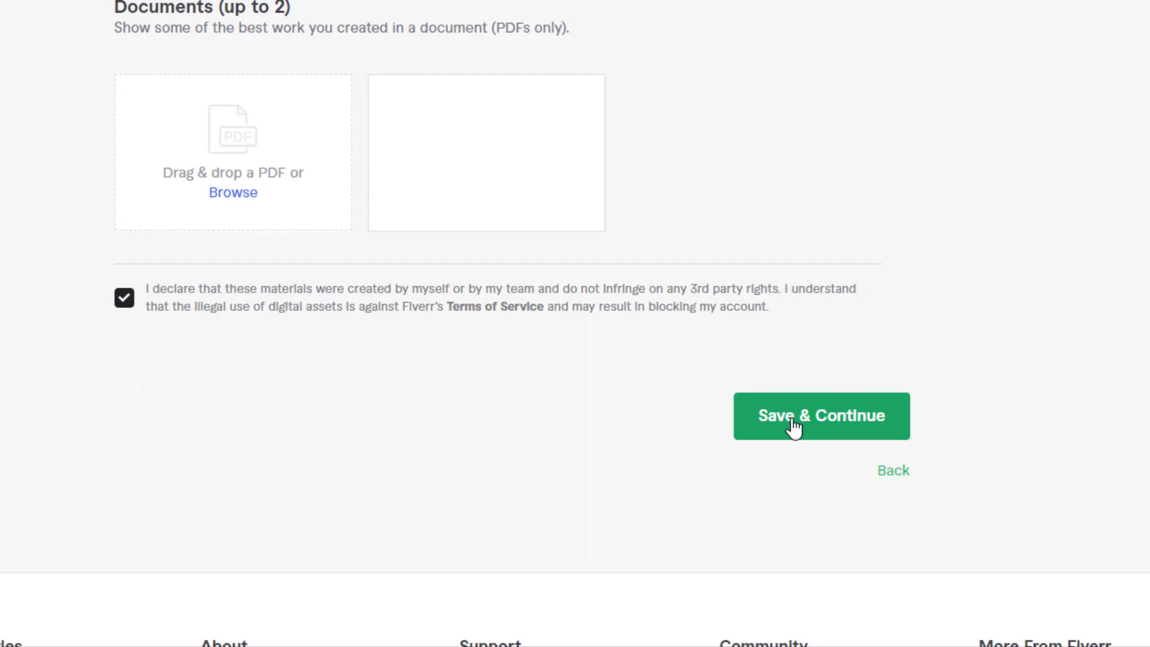
{"action": "left_click", "coordinate": [794, 426]}
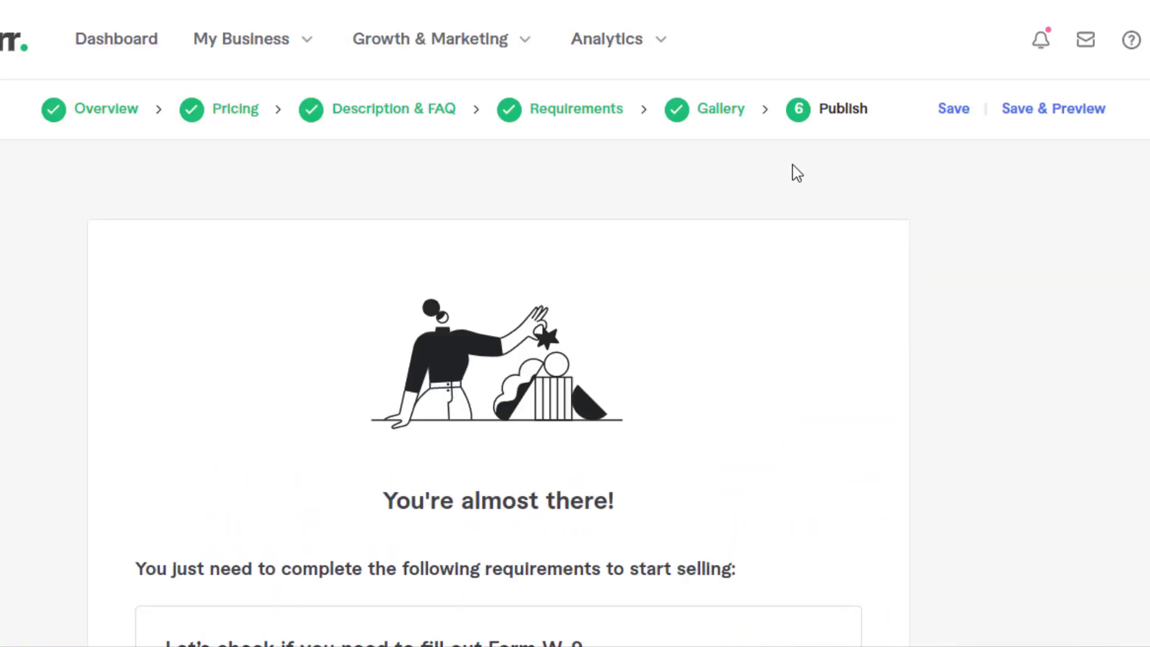
Save the Form W-9 check with "No" for being a U.S. person, close the confirmation and publish the gig
{"action": "scroll", "coordinate": [816, 244], "scroll_direction": "down", "scroll_amount": 5}
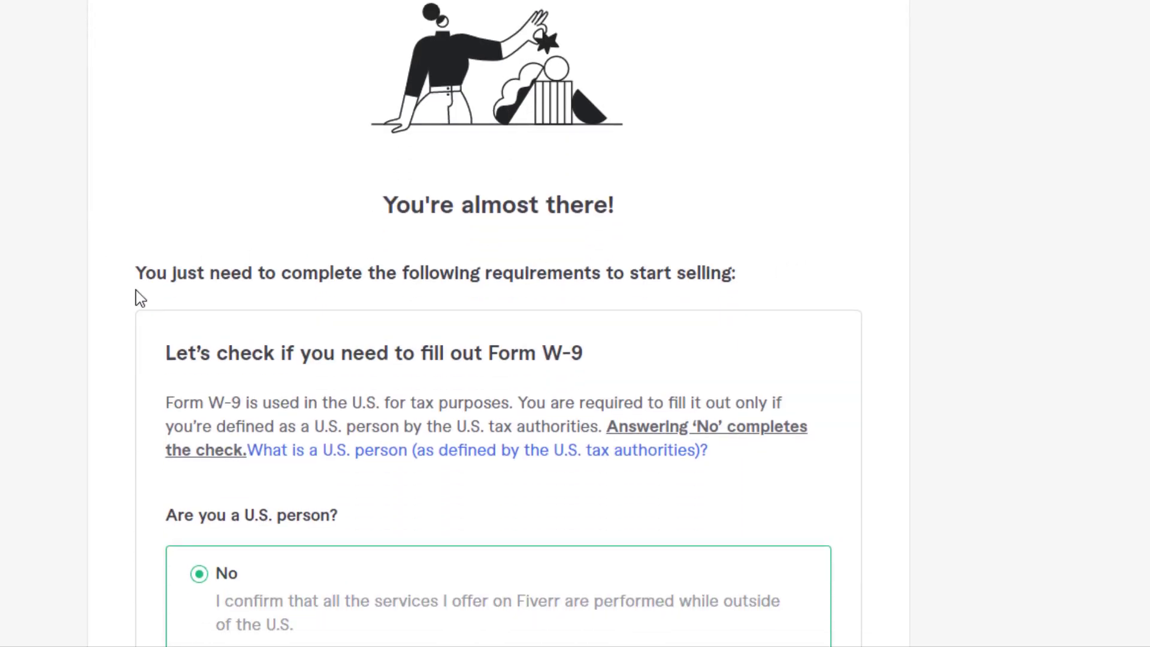
{"action": "scroll", "coordinate": [747, 298], "scroll_direction": "down", "scroll_amount": 5}
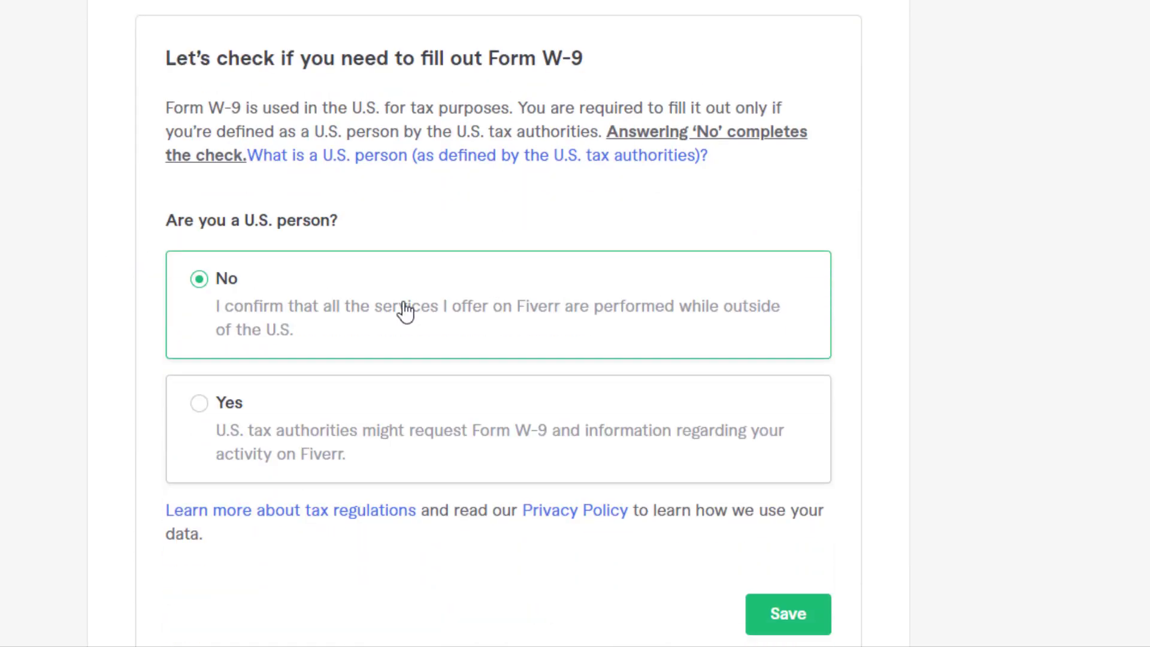
{"action": "scroll", "coordinate": [619, 475], "scroll_direction": "down", "scroll_amount": 3}
{"action": "left_click", "coordinate": [794, 433]}
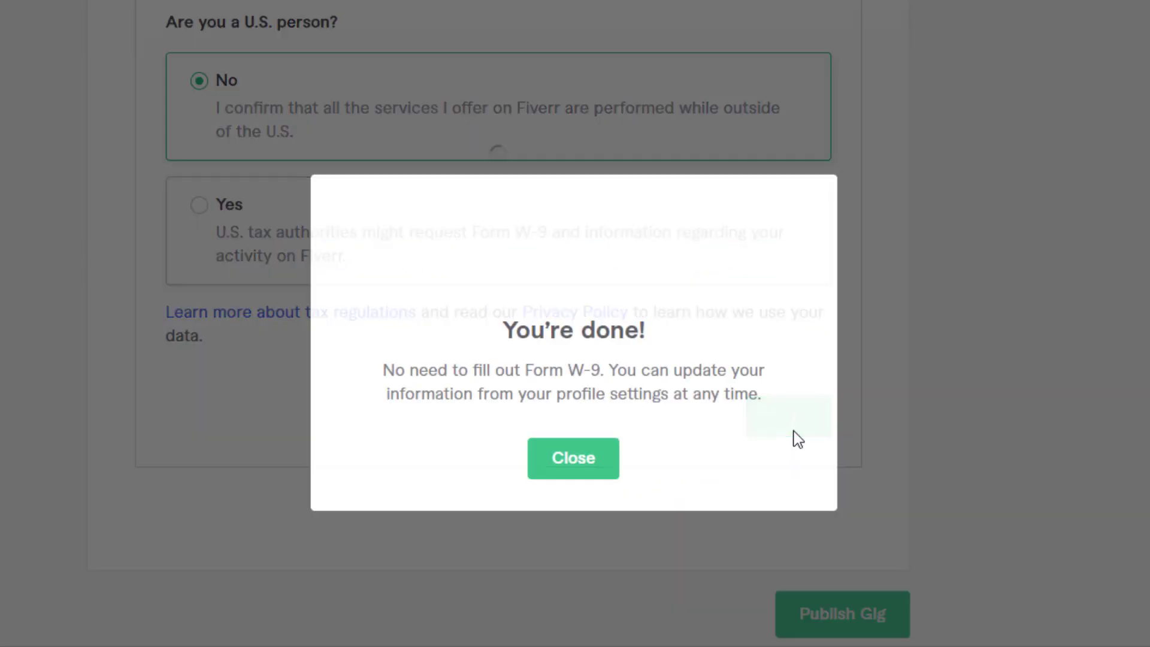
{"action": "left_click", "coordinate": [555, 456]}
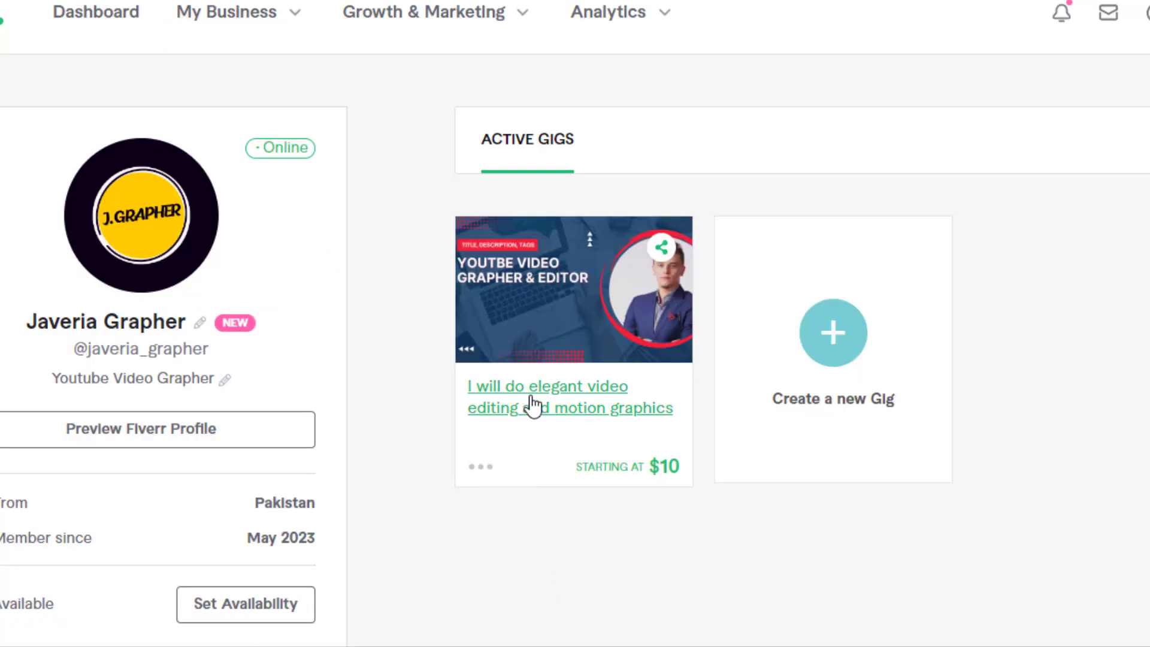